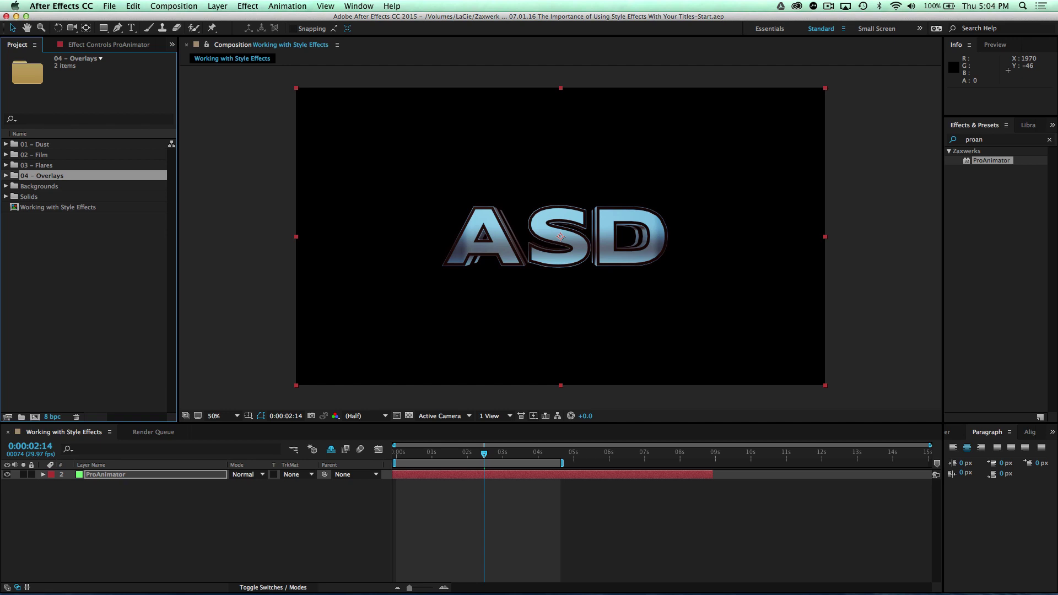
Step: Preview the title animation and place Rampant Background.mp4 from the Backgrounds folder beneath the ProAnimator layer
{"action": "key", "text": "space"}
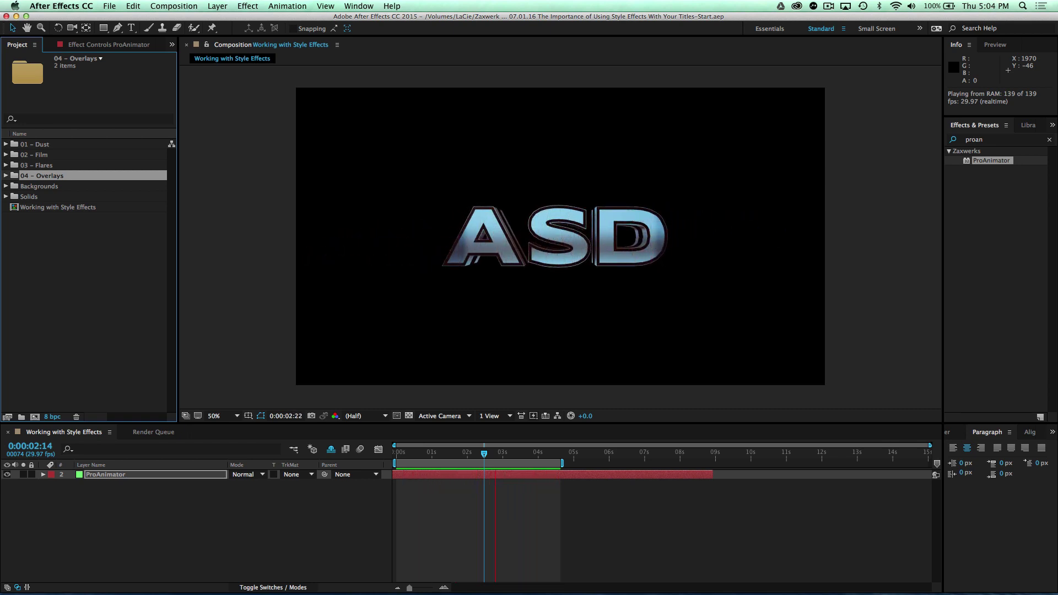
{"action": "left_click", "coordinate": [403, 491]}
{"action": "left_click", "coordinate": [5, 186]}
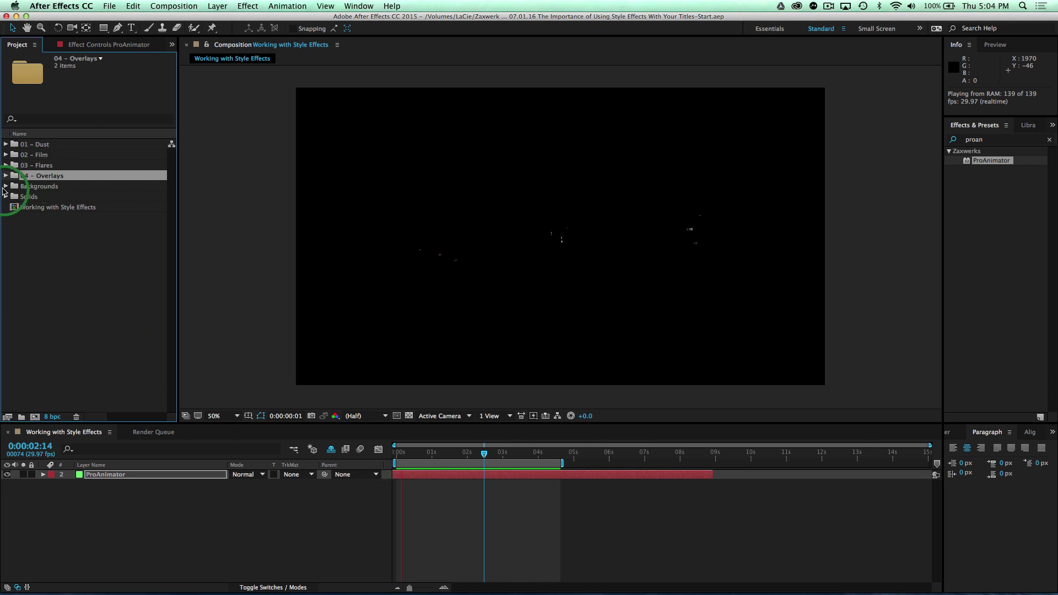
{"action": "left_click_drag", "start_coordinate": [45, 201], "coordinate": [114, 512]}
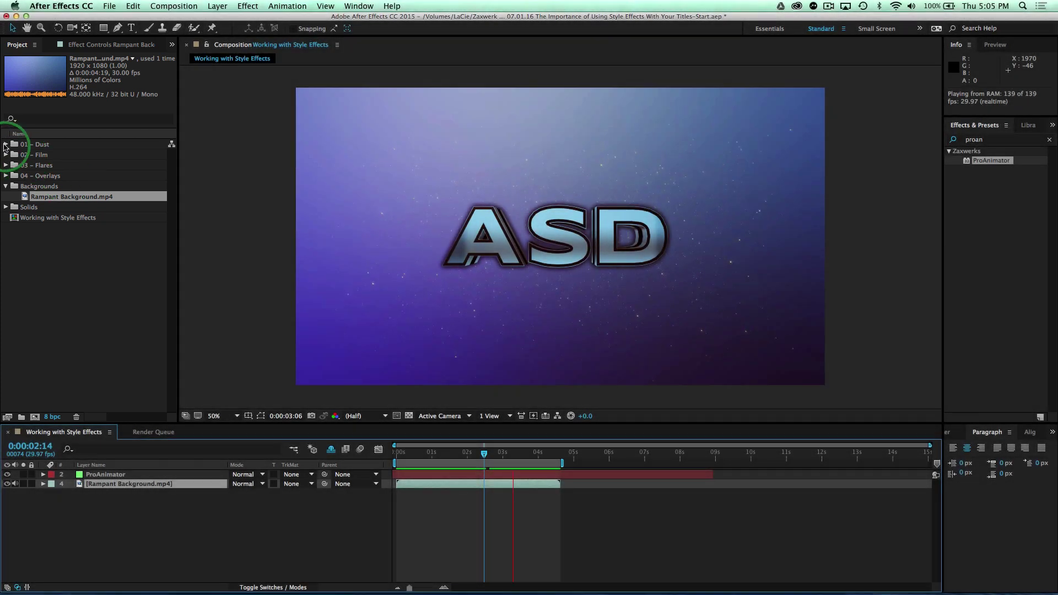
Step: Add Rampant_4K_Dust_059.mp4 above the ProAnimator layer and set its blending mode to Screen
{"action": "left_click", "coordinate": [6, 144]}
{"action": "left_click_drag", "start_coordinate": [78, 165], "coordinate": [95, 474]}
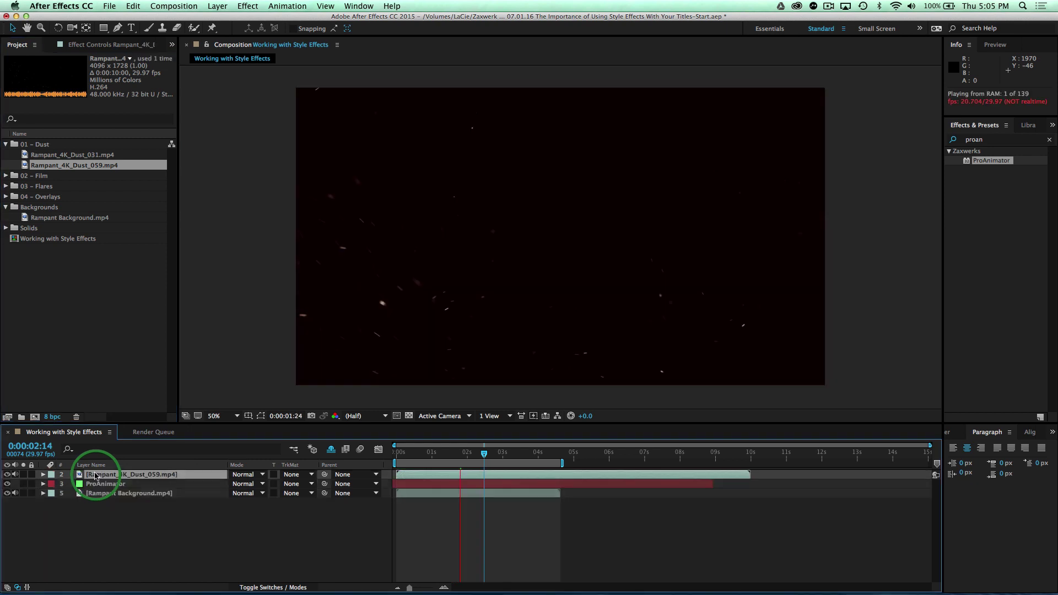
{"action": "key", "text": "space"}
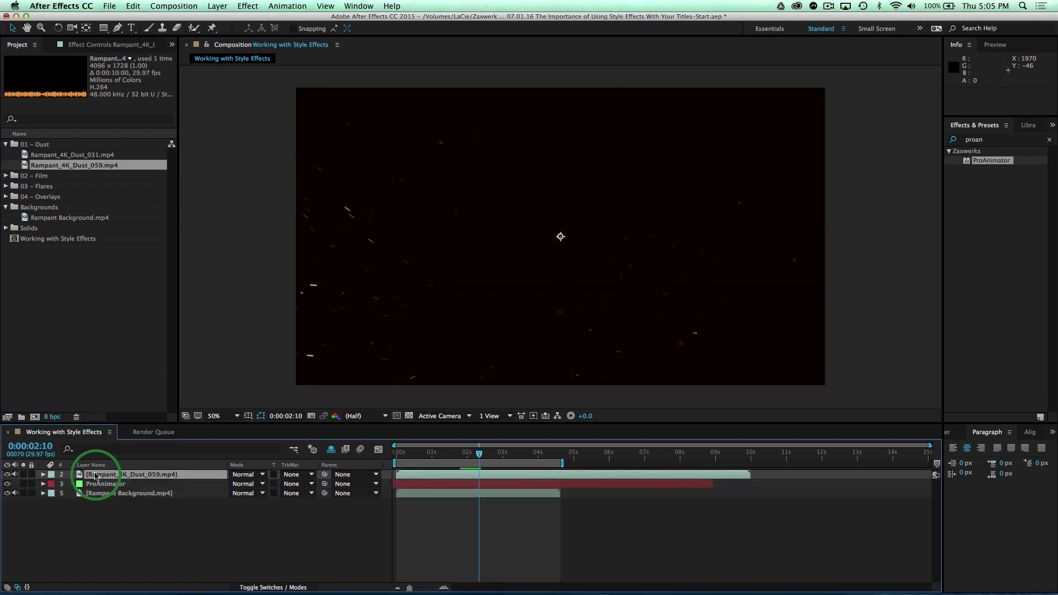
{"action": "left_click", "coordinate": [248, 475]}
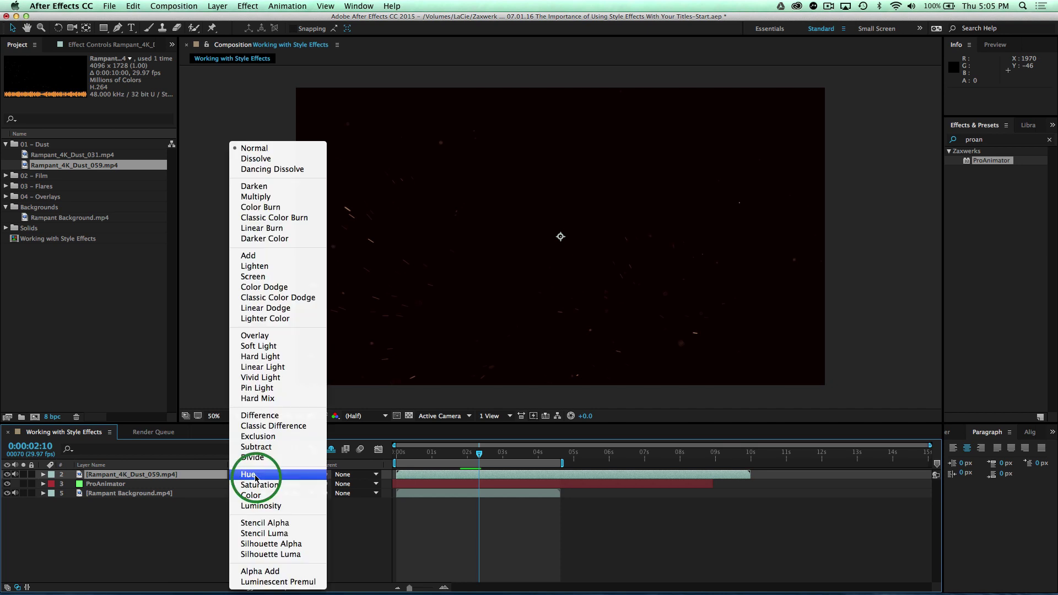
{"action": "left_click", "coordinate": [254, 276]}
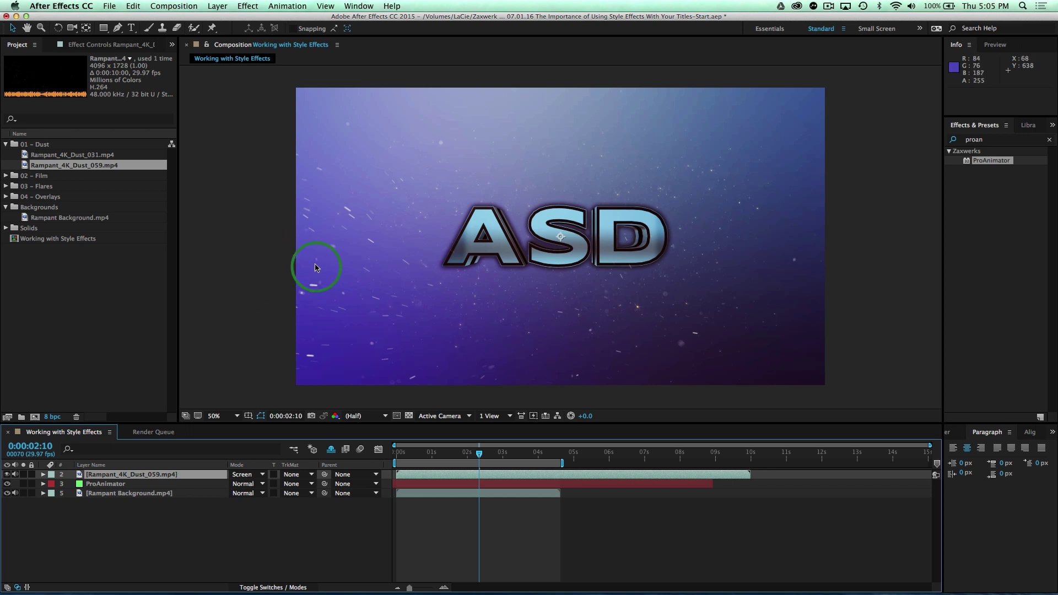
Step: Try offsetting the oversized dust layer, fit it to the composition with Fit to Comp, and preview the animation
{"action": "key", "text": "comma"}
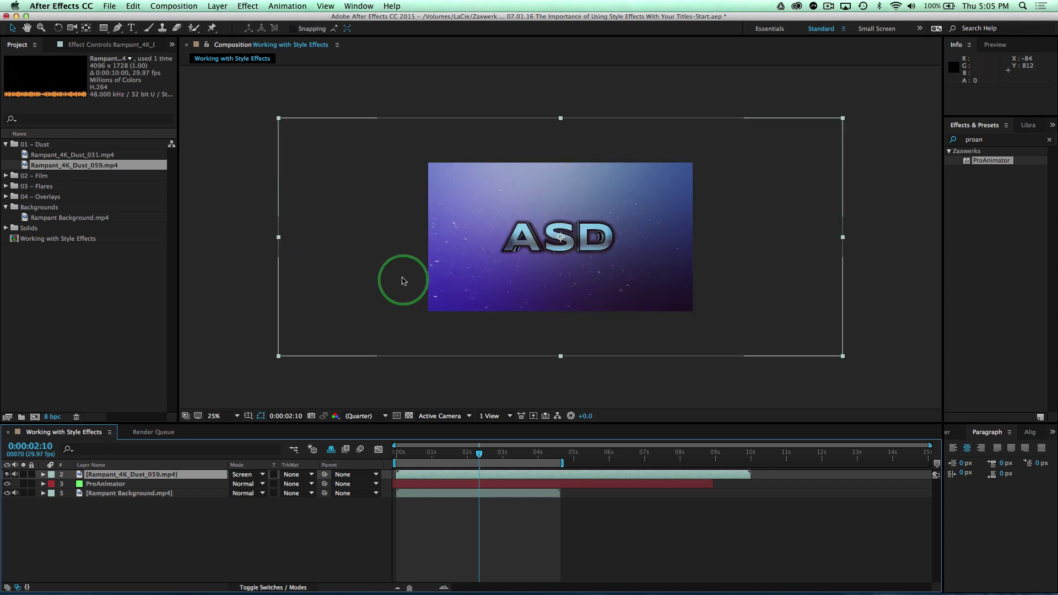
{"action": "mouse_move", "coordinate": [641, 247]}
{"action": "left_mouse_down"}
{"action": "mouse_move", "coordinate": [593, 283]}
{"action": "mouse_move", "coordinate": [610, 138]}
{"action": "mouse_move", "coordinate": [626, 276]}
{"action": "mouse_move", "coordinate": [710, 207]}
{"action": "mouse_move", "coordinate": [768, 230]}
{"action": "mouse_move", "coordinate": [713, 248]}
{"action": "mouse_move", "coordinate": [643, 246]}
{"action": "mouse_move", "coordinate": [648, 253]}
{"action": "left_mouse_up"}
{"action": "key", "text": "Return"}
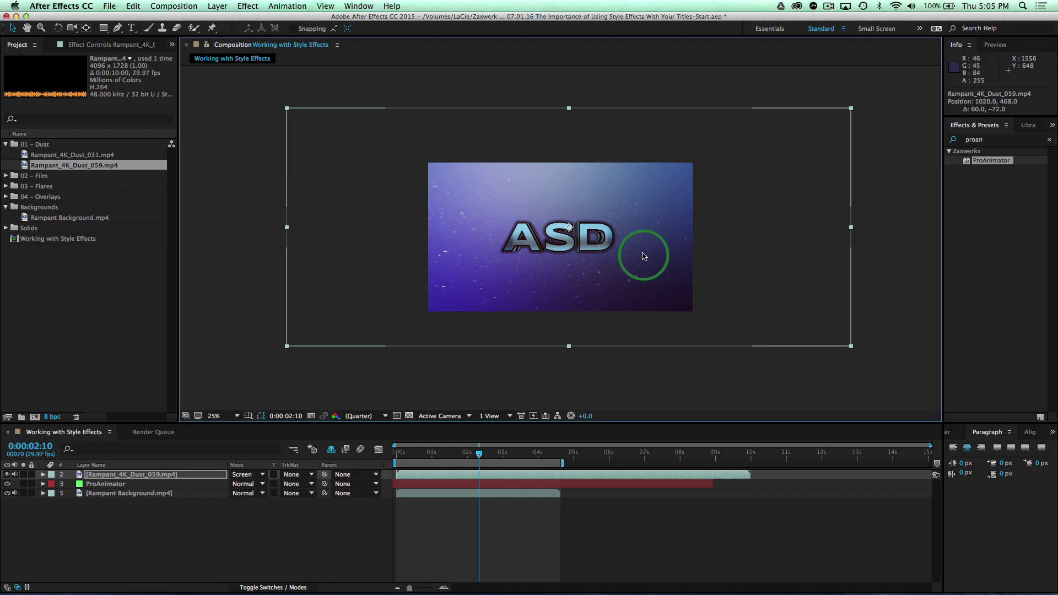
{"action": "left_click", "coordinate": [216, 7]}
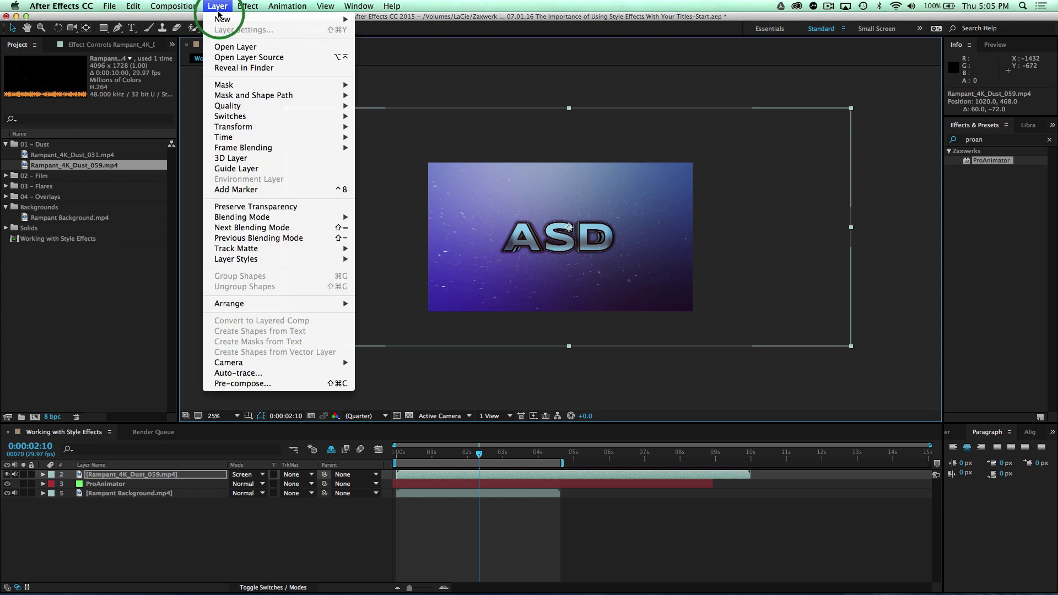
{"action": "left_click", "coordinate": [259, 126]}
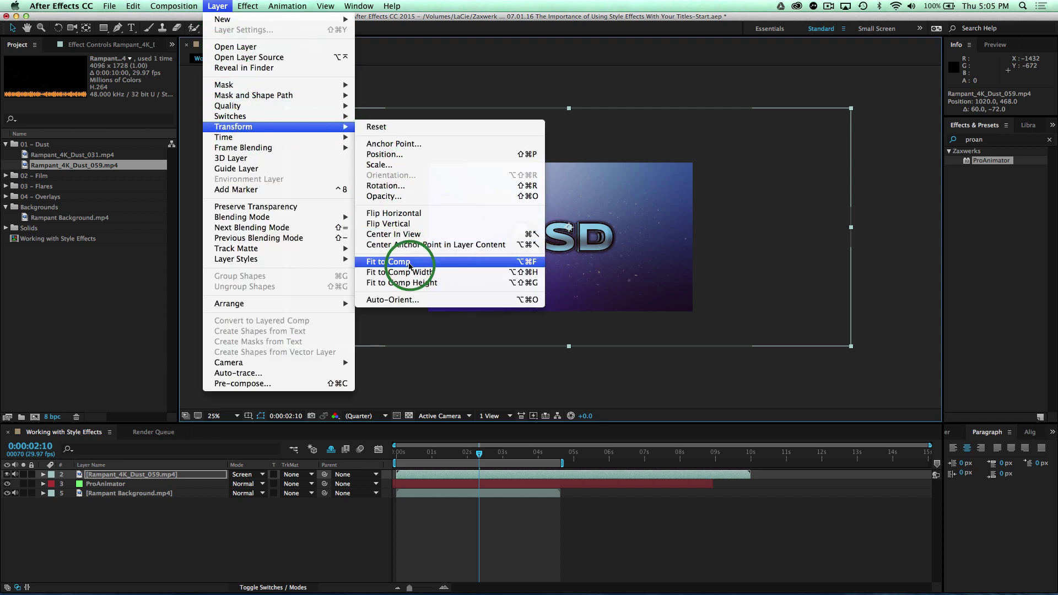
{"action": "left_click", "coordinate": [410, 262]}
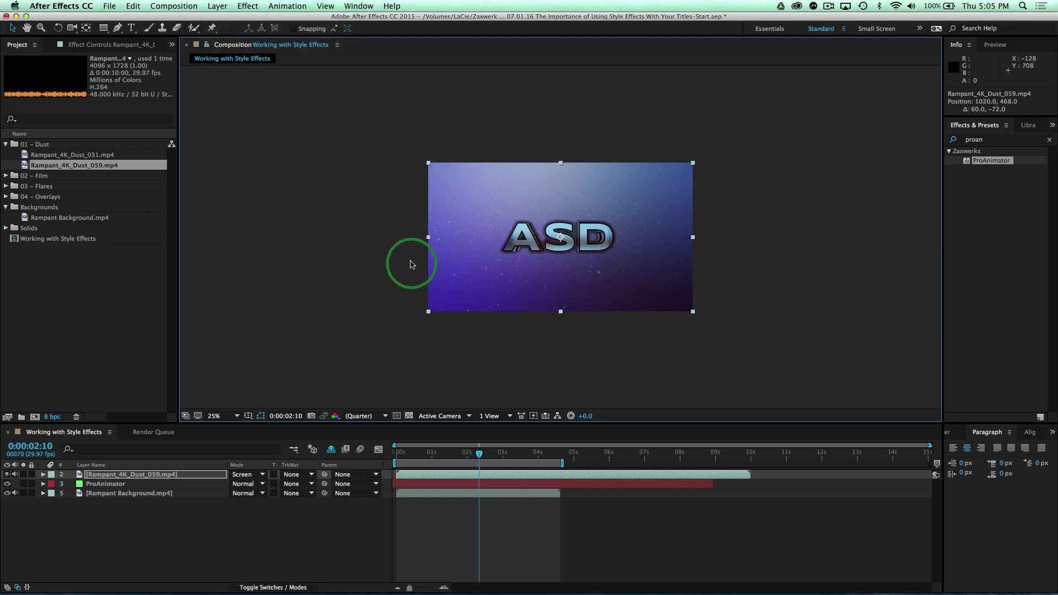
{"action": "key", "text": "space"}
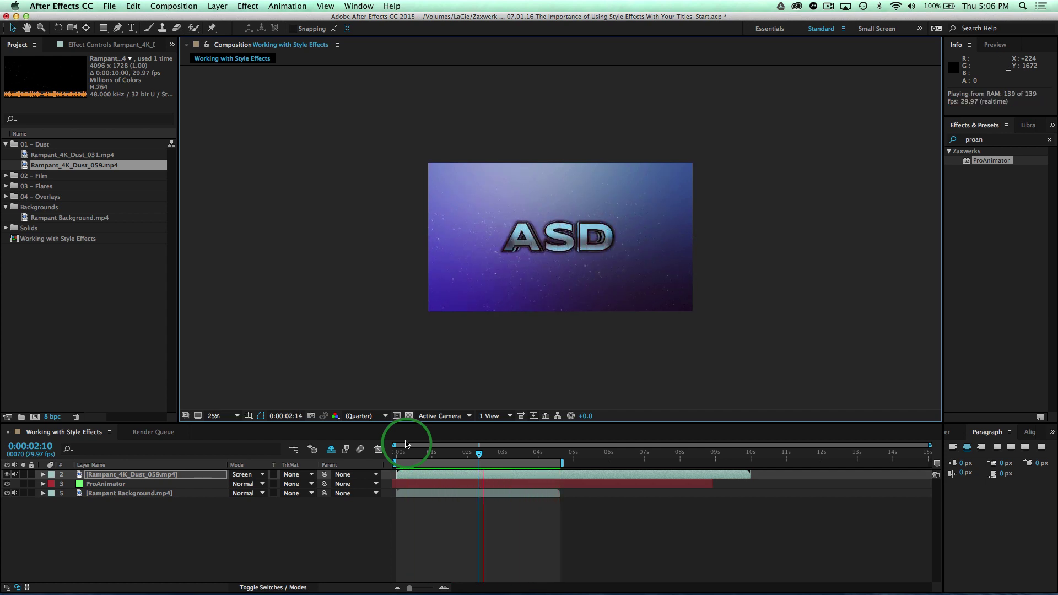
Step: Replace the Rampant_4K_Dust_059.mp4 layer with Rampant_4K_Dust_031.mp4 above the title and set its blending mode to Screen
{"action": "left_click_drag", "start_coordinate": [71, 155], "coordinate": [112, 477]}
{"action": "key", "text": "space"}
{"action": "left_click", "coordinate": [110, 485]}
{"action": "key", "text": "Delete"}
{"action": "left_click", "coordinate": [243, 475]}
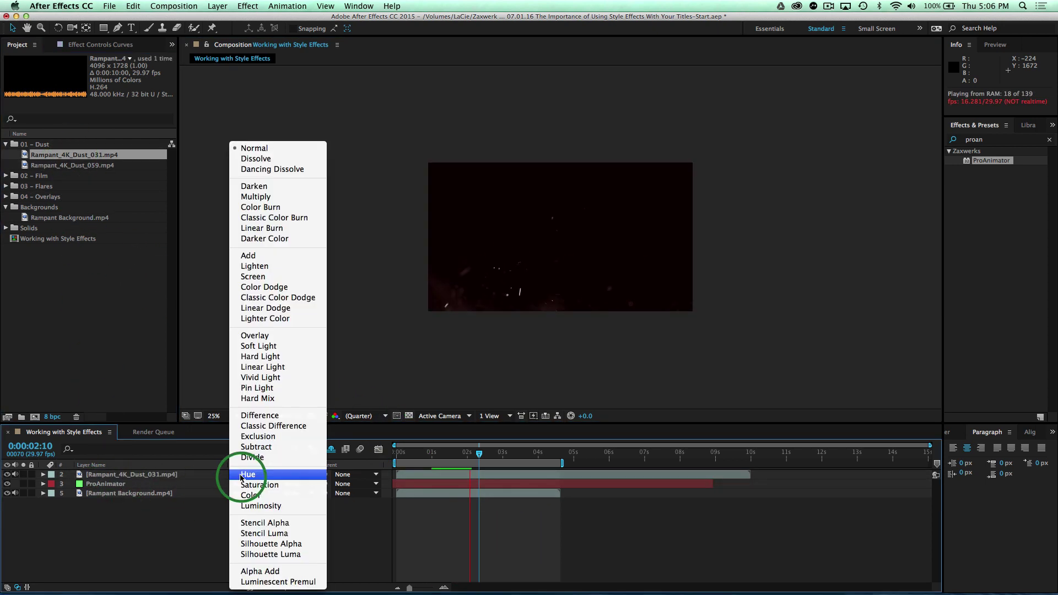
{"action": "left_click", "coordinate": [253, 277]}
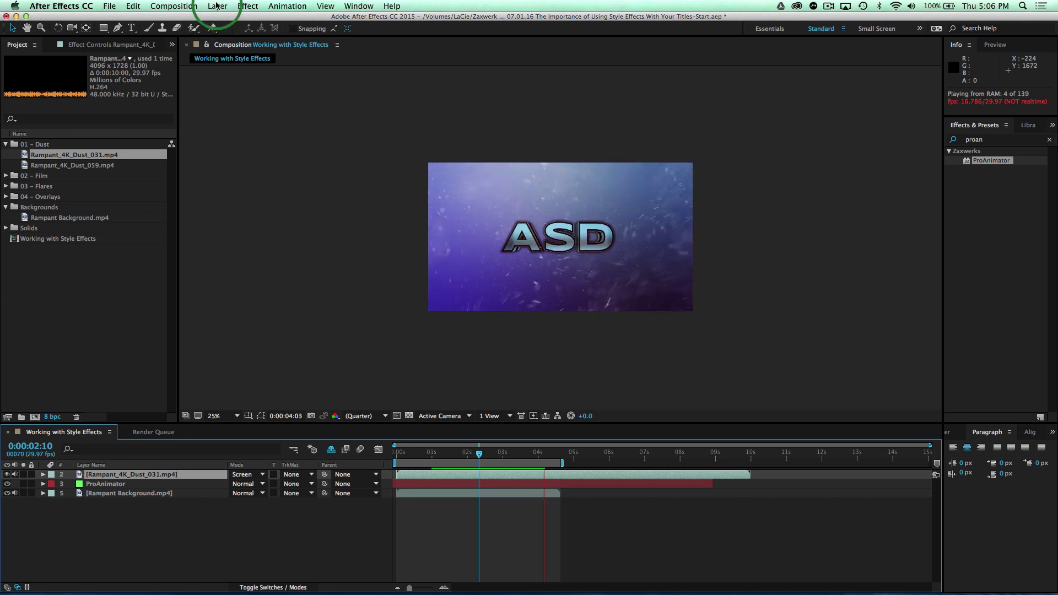
Step: Fit the Rampant_4K_Dust_031.mp4 layer to the composition with Fit to Comp
{"action": "left_click", "coordinate": [218, 6]}
{"action": "mouse_move", "coordinate": [336, 127]}
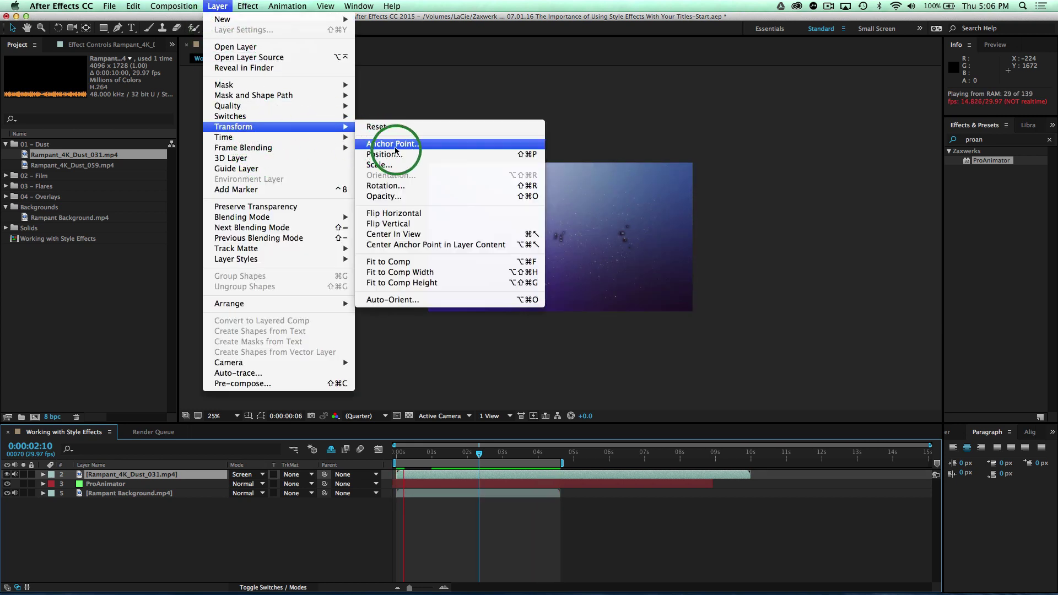
{"action": "left_click", "coordinate": [402, 262]}
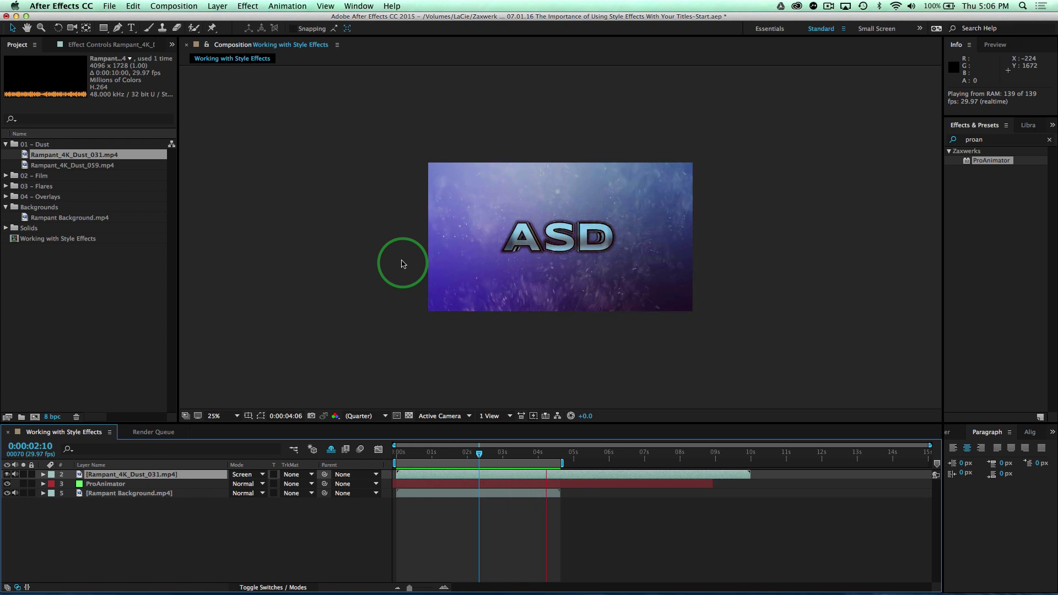
Step: Add Rampant_Edit_Essentials_Flares_007.mov above the dust layer in Screen mode and move it to about position 1900, 512
{"action": "left_click", "coordinate": [5, 187]}
{"action": "left_click", "coordinate": [61, 207]}
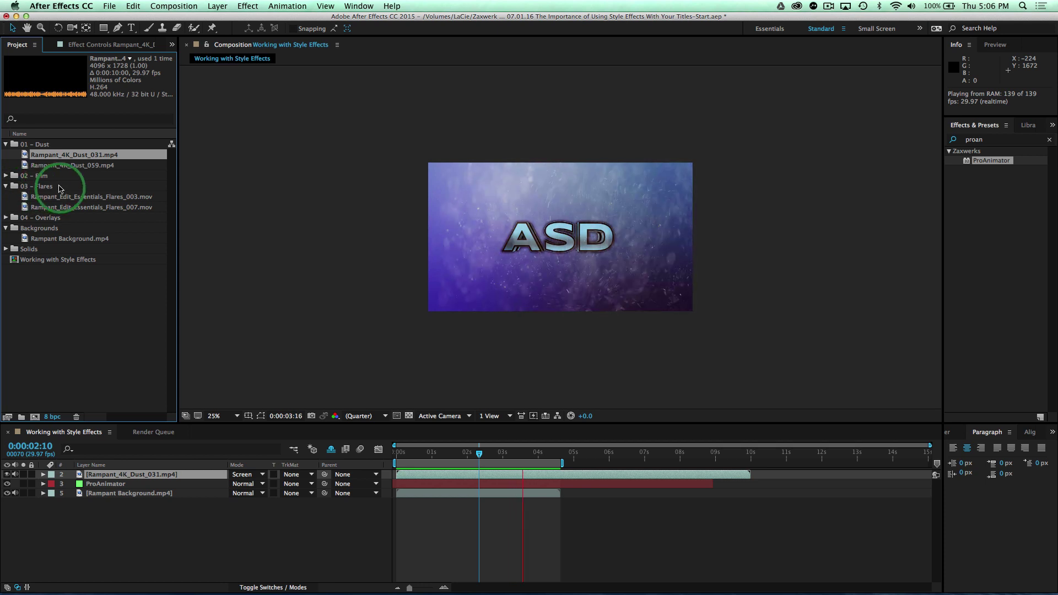
{"action": "left_click", "coordinate": [129, 464]}
{"action": "key", "text": "super+slash"}
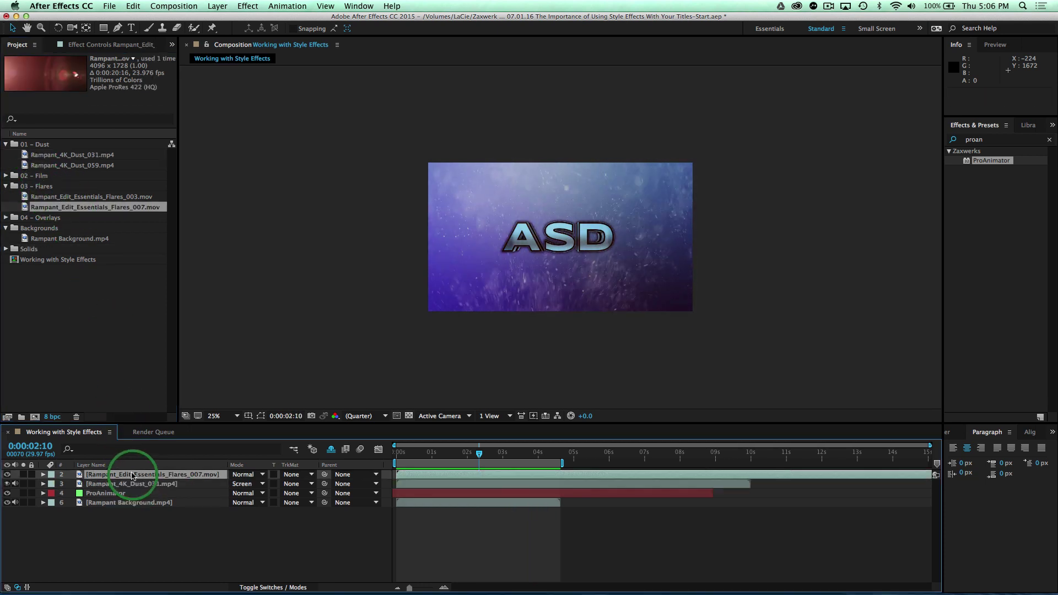
{"action": "left_click", "coordinate": [245, 475]}
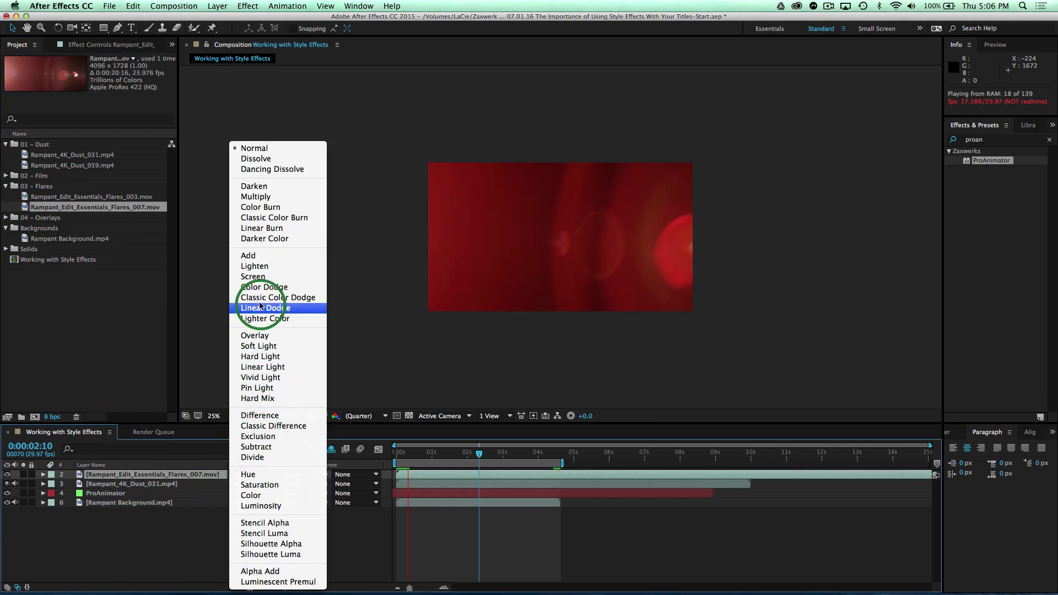
{"action": "left_click", "coordinate": [259, 276]}
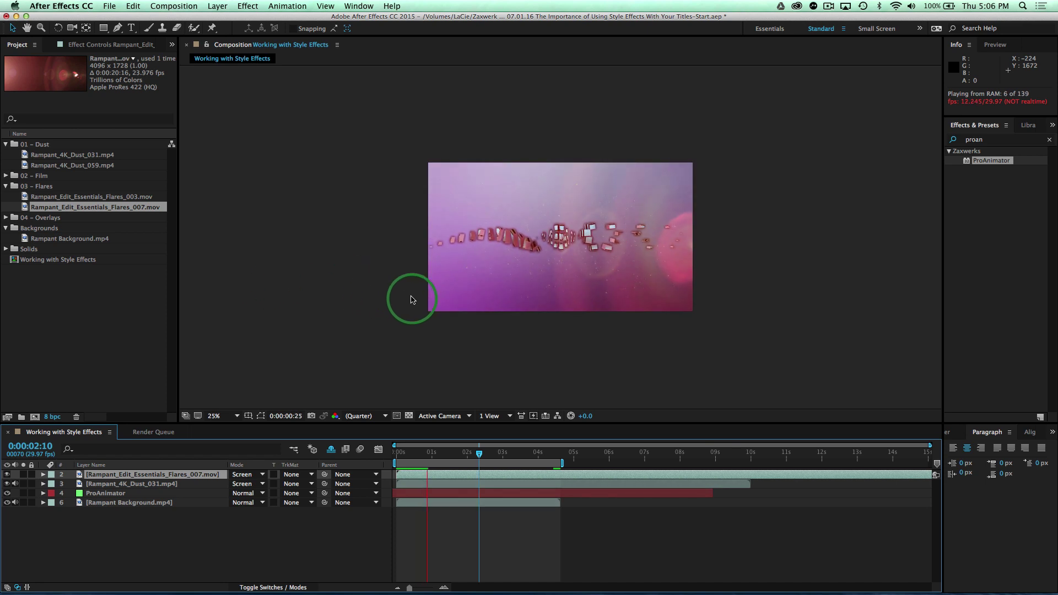
{"action": "key", "text": "space"}
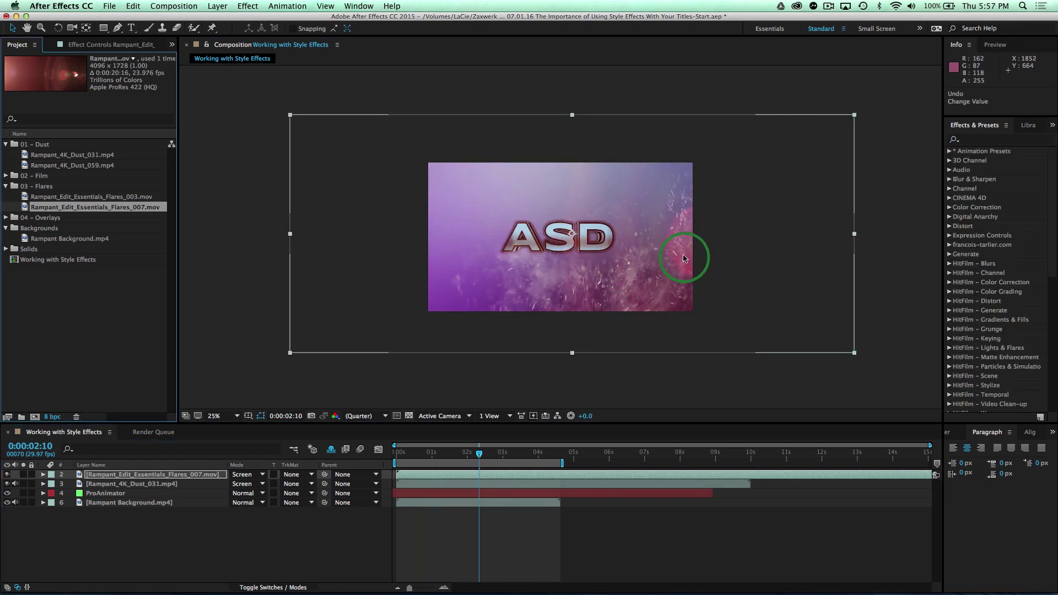
{"action": "left_click_drag", "start_coordinate": [684, 258], "coordinate": [804, 253]}
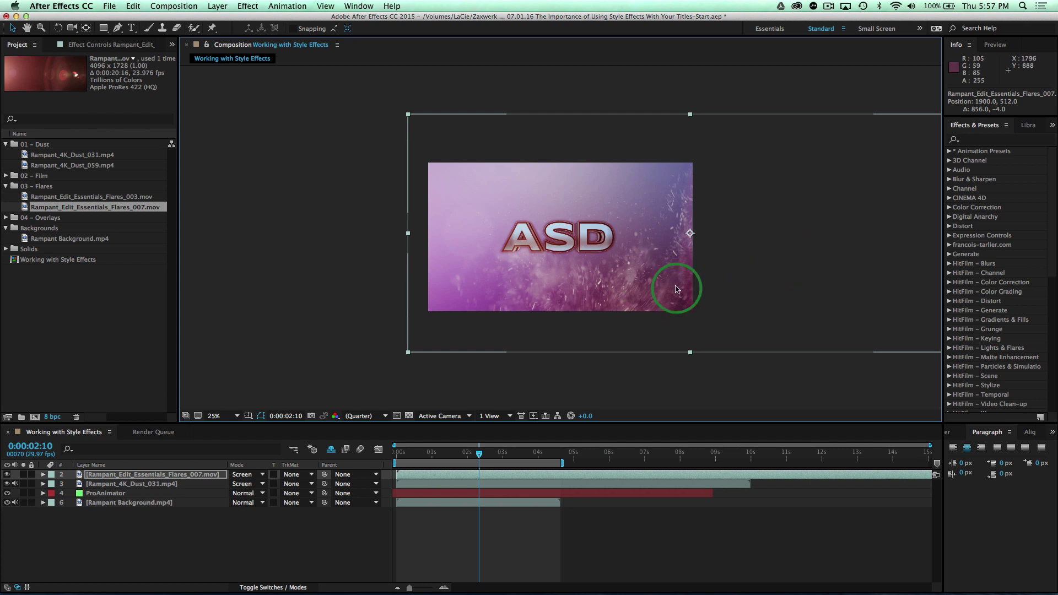
Step: Replace the Flares_007 layer with Rampant_Edit_Essentials_Flares_003.mov above the dust layer and set its blending mode to Screen
{"action": "key", "text": "Delete"}
{"action": "left_click", "coordinate": [130, 197]}
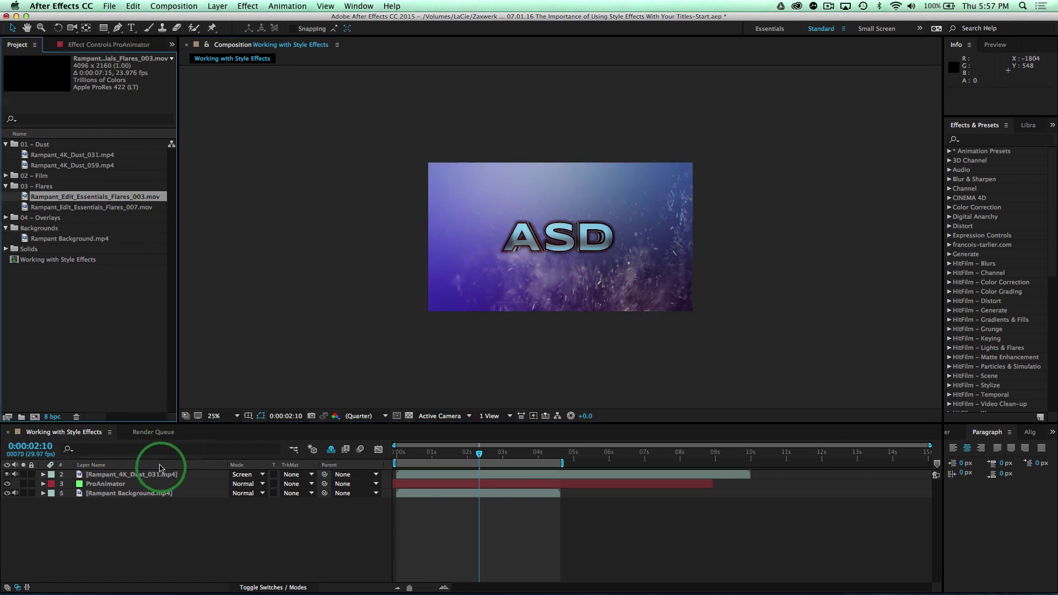
{"action": "left_click_drag", "start_coordinate": [160, 468], "coordinate": [163, 471]}
{"action": "left_click", "coordinate": [246, 475]}
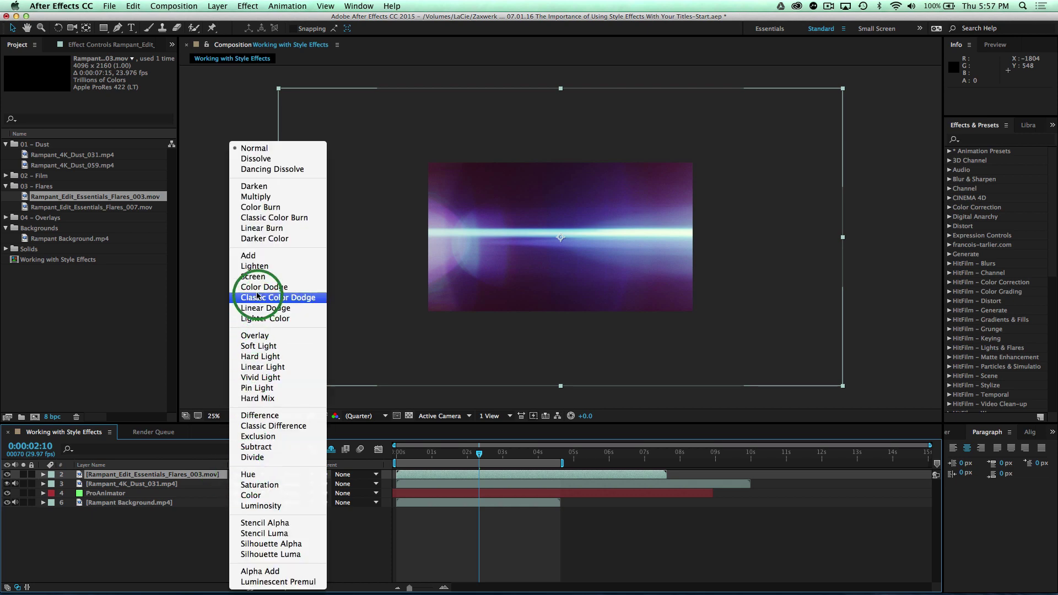
{"action": "left_click", "coordinate": [255, 276]}
Step: Fit the Flares_003 layer to the composition with Fit to Comp and preview the animation
{"action": "left_click", "coordinate": [218, 6]}
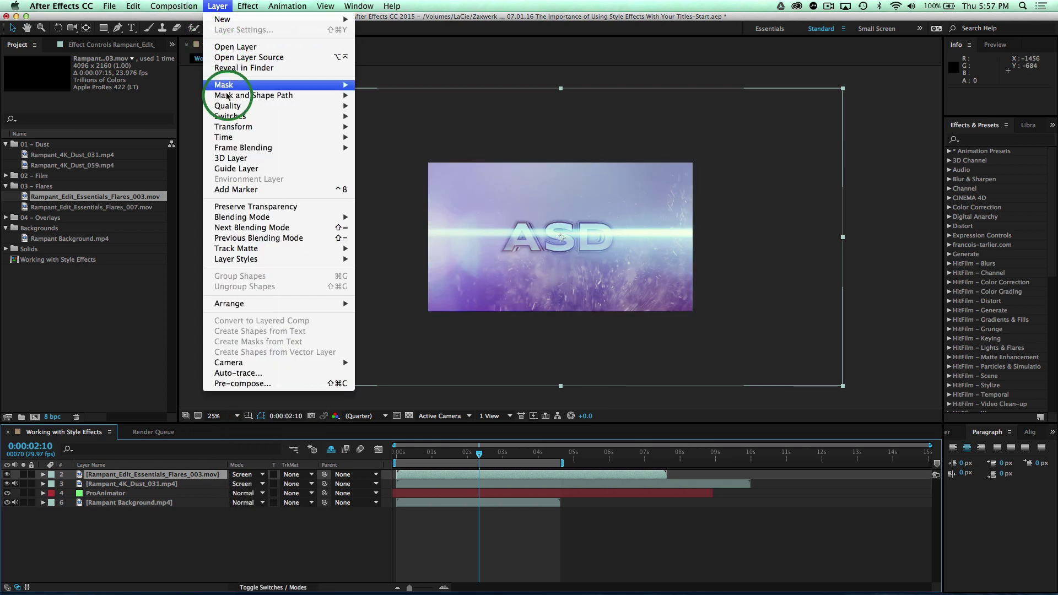
{"action": "mouse_move", "coordinate": [233, 127]}
{"action": "left_click", "coordinate": [425, 262]}
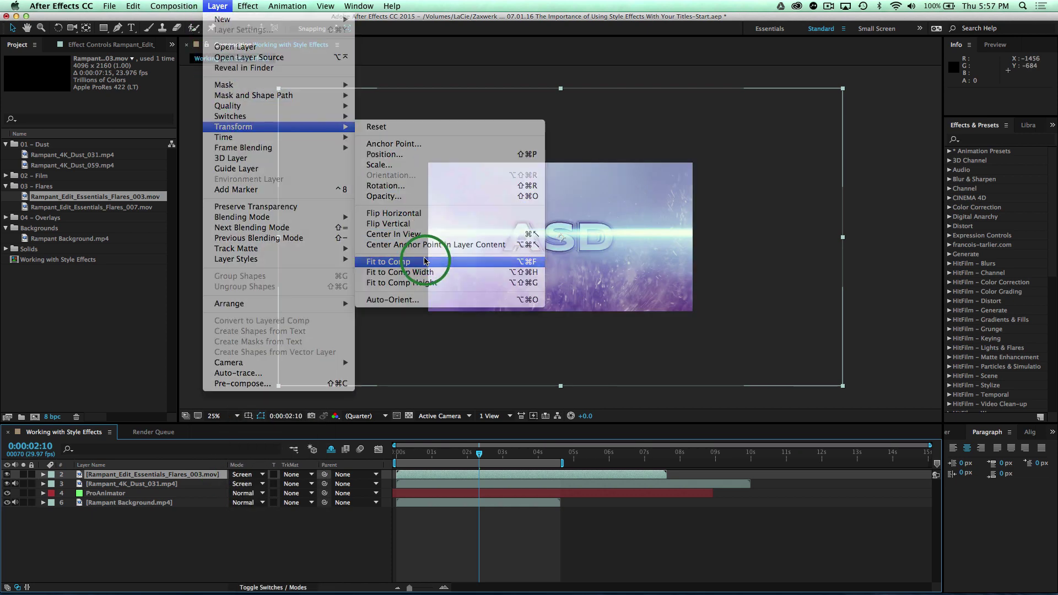
{"action": "key", "text": "space"}
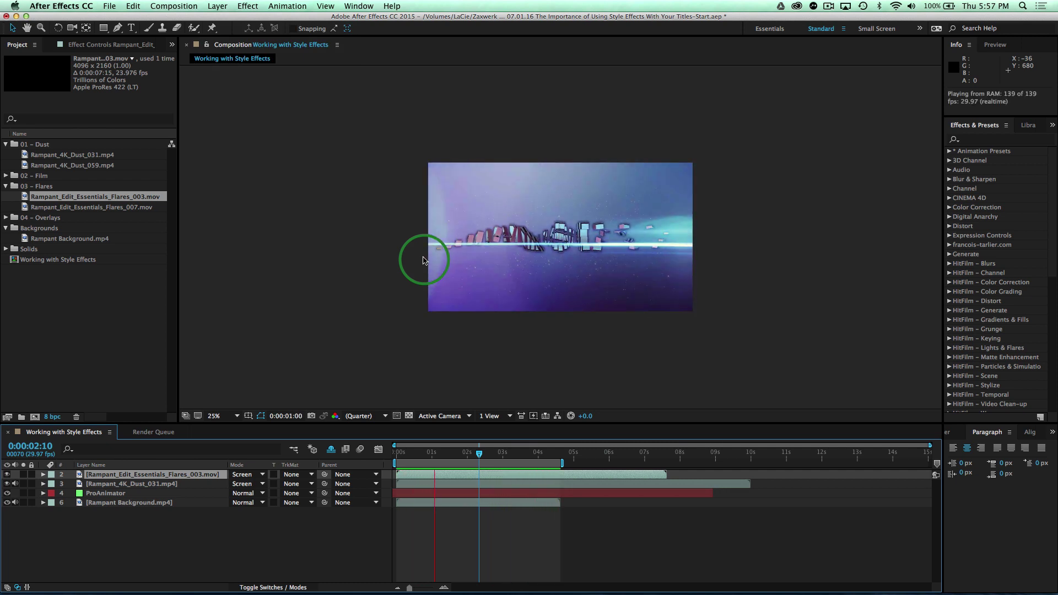
{"action": "key", "text": "space"}
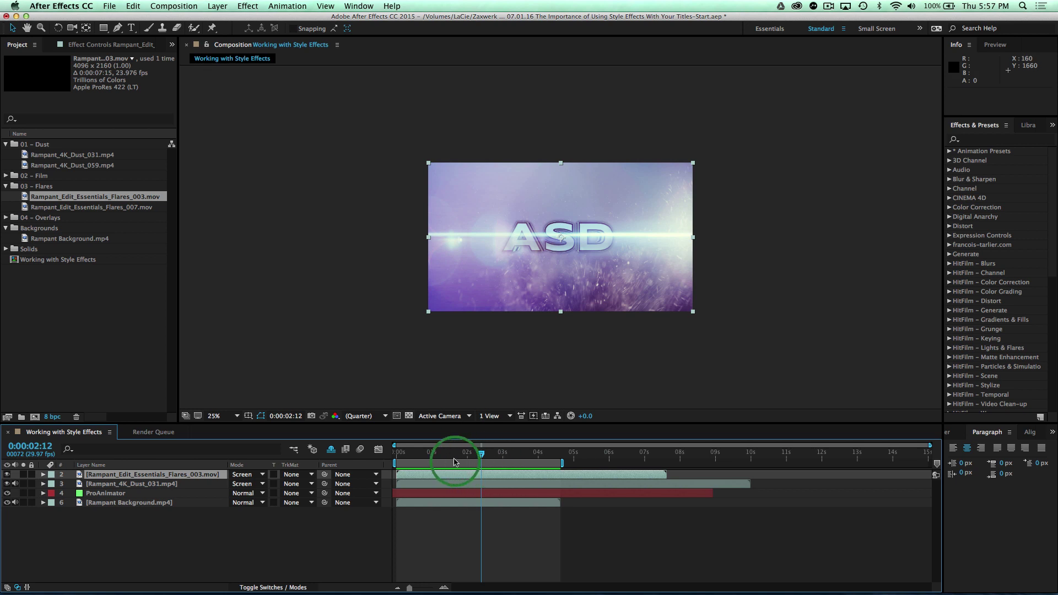
Step: Flip the Flares_003 layer by setting its vertical scale to -50%, and check the flare's placement around 0:00:04:12
{"action": "left_click_drag", "start_coordinate": [454, 462], "coordinate": [532, 455]}
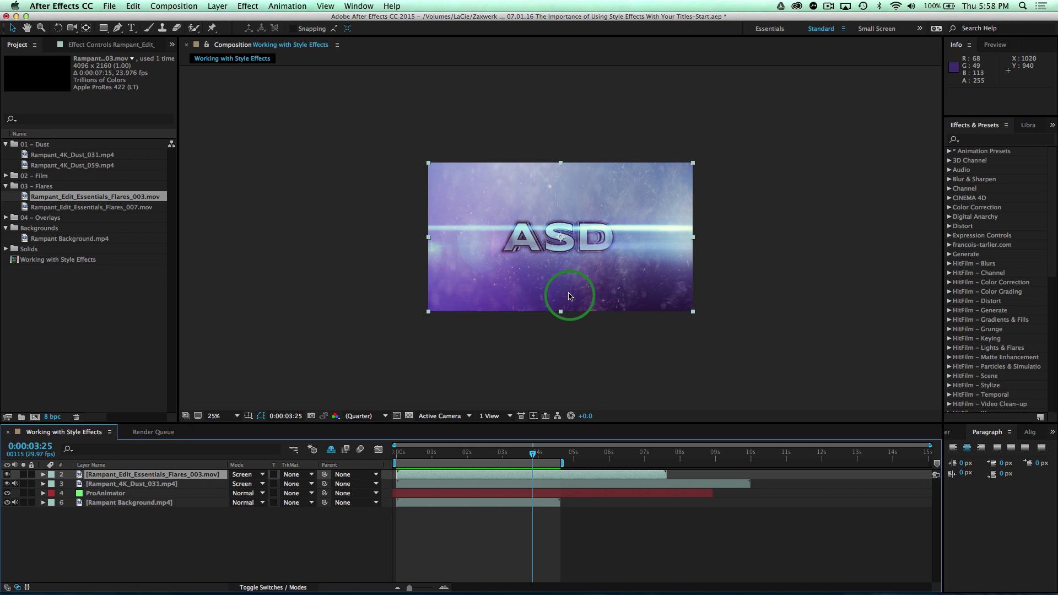
{"action": "key", "text": "s"}
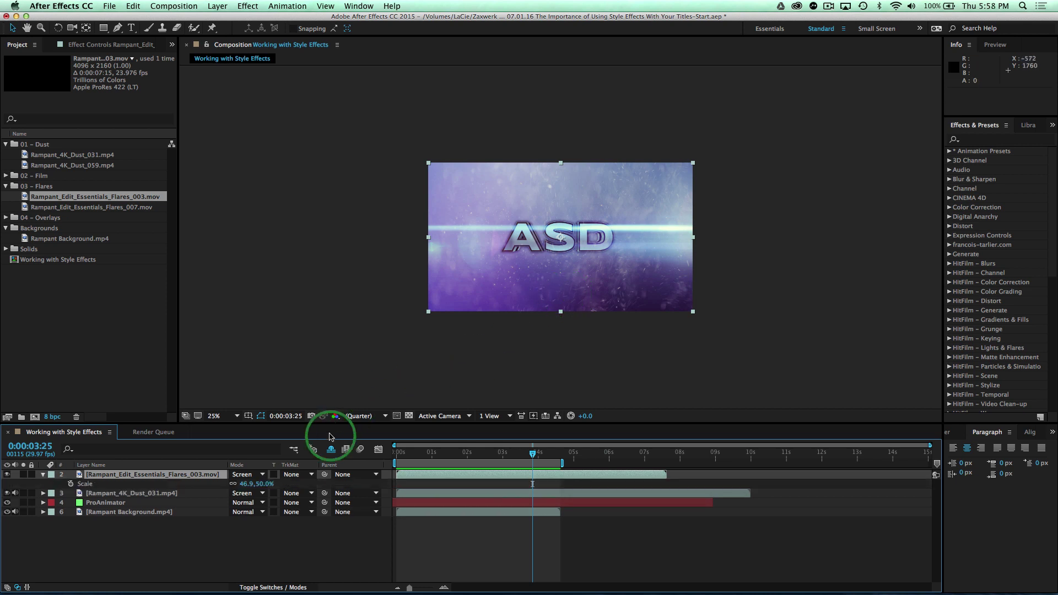
{"action": "left_click_drag", "start_coordinate": [266, 488], "coordinate": [260, 489]}
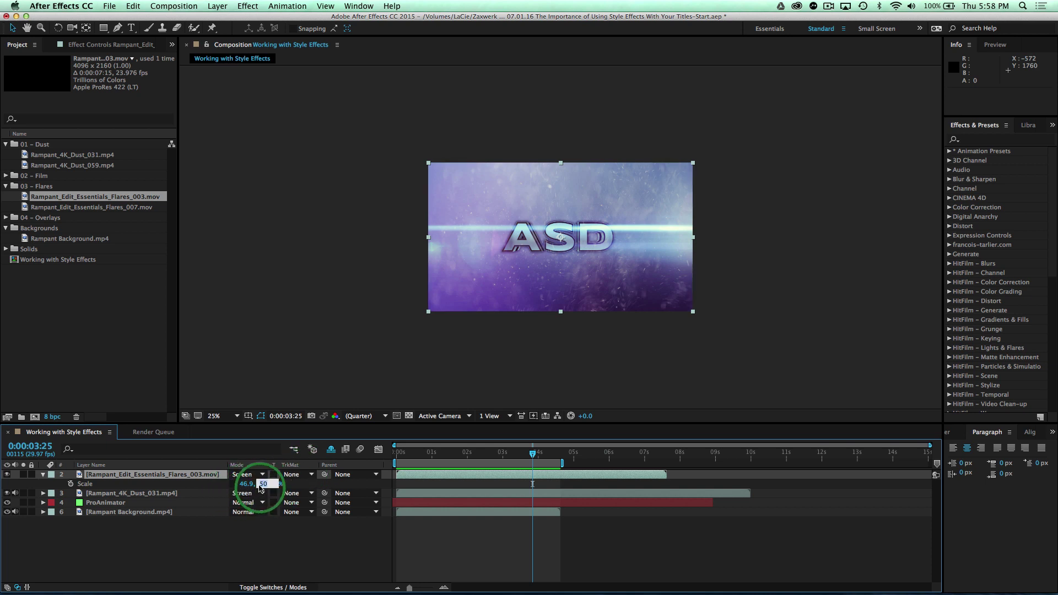
{"action": "key", "text": "Return"}
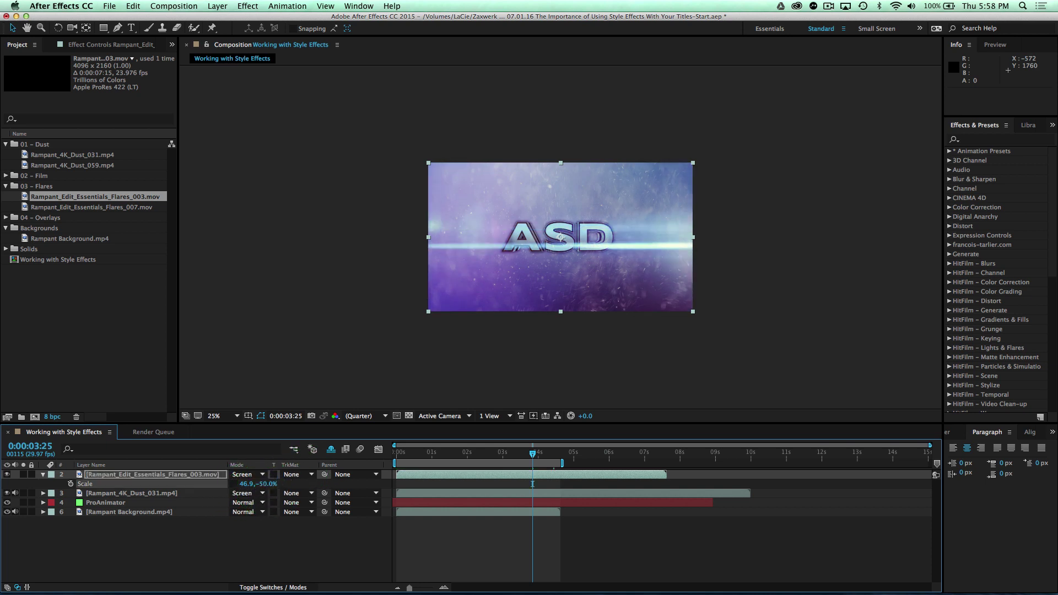
{"action": "left_click_drag", "start_coordinate": [515, 452], "coordinate": [551, 463]}
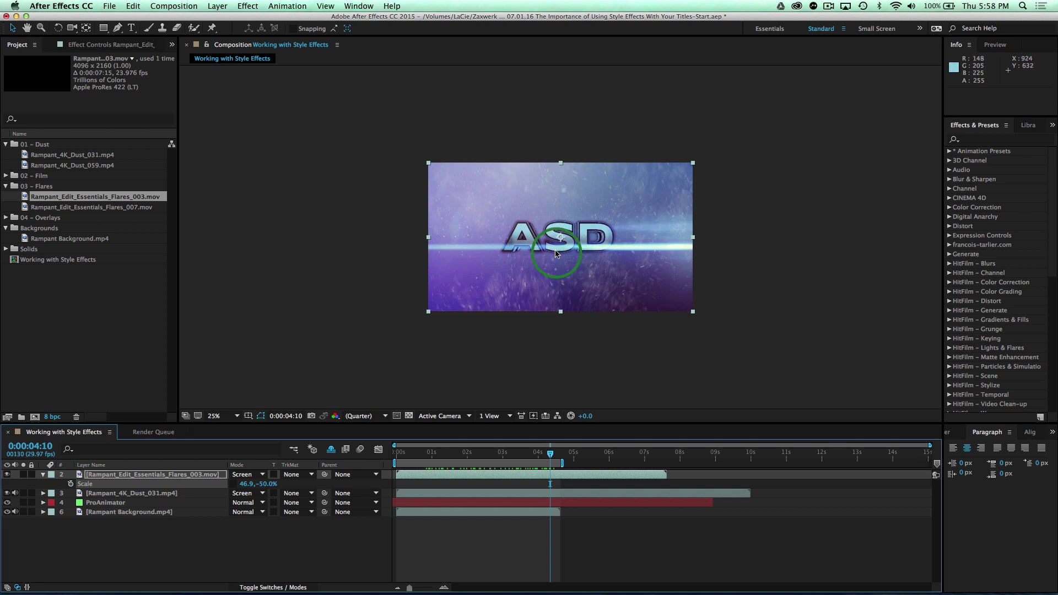
{"action": "left_click", "coordinate": [552, 453]}
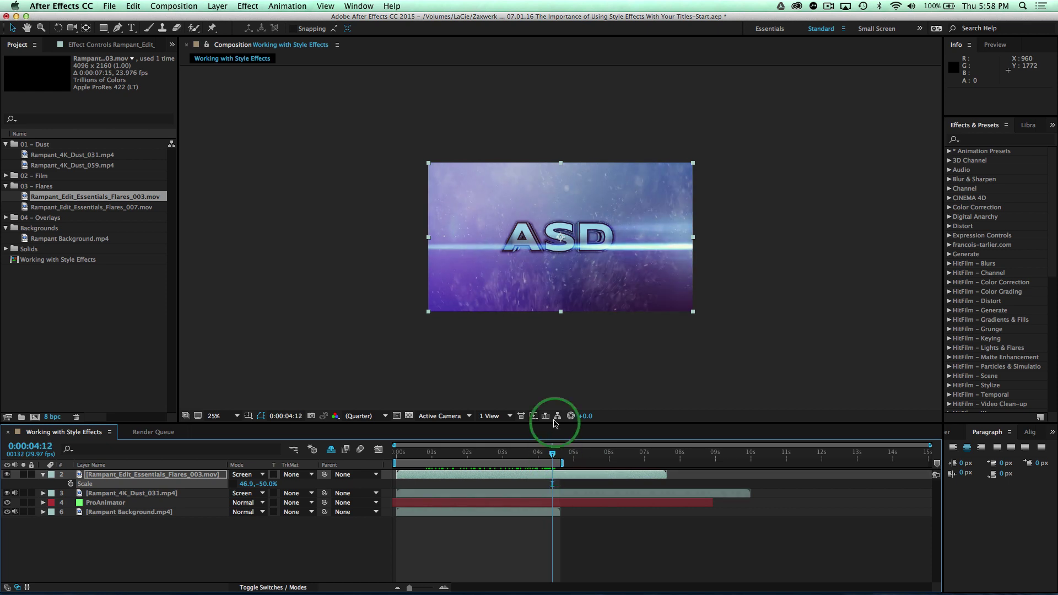
Step: Move the Flares_003 layer down to 960, 584 and stretch it vertically to a scale of about -61%
{"action": "left_click_drag", "start_coordinate": [568, 269], "coordinate": [578, 276]}
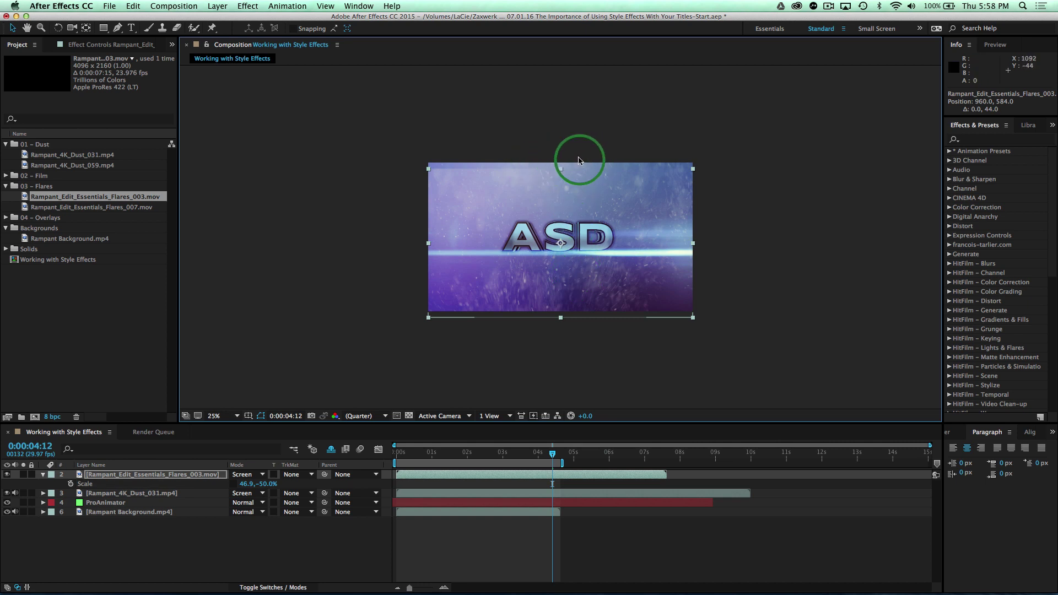
{"action": "left_click_drag", "start_coordinate": [560, 169], "coordinate": [562, 159]}
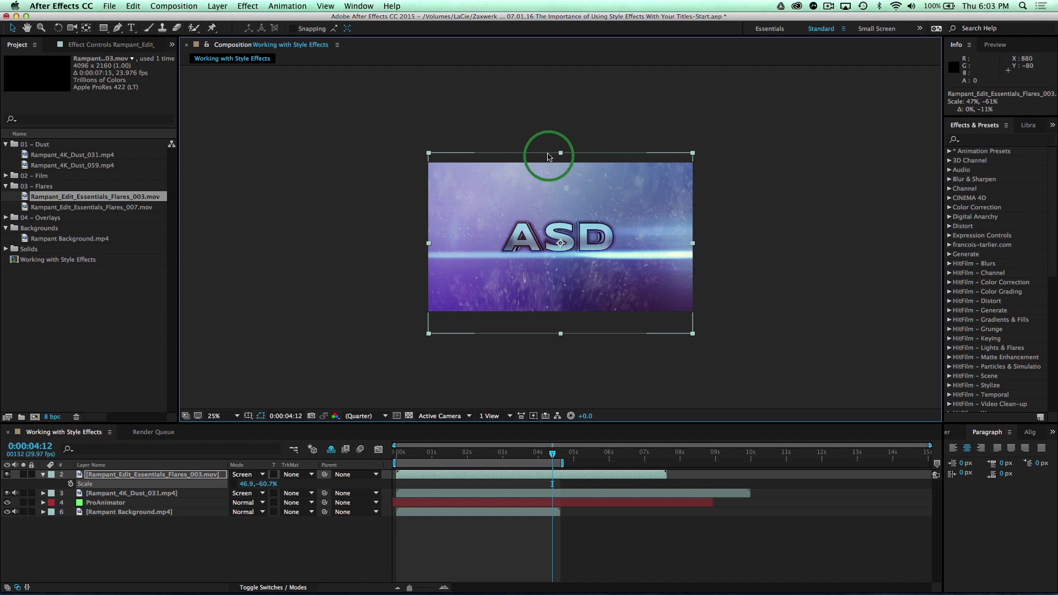
Step: Add Rampant_Edit_Essentials_Overlays_003.mov from the 04 - Overlays folder above the flare layer and scale it with Fit to Comp
{"action": "left_click", "coordinate": [7, 219]}
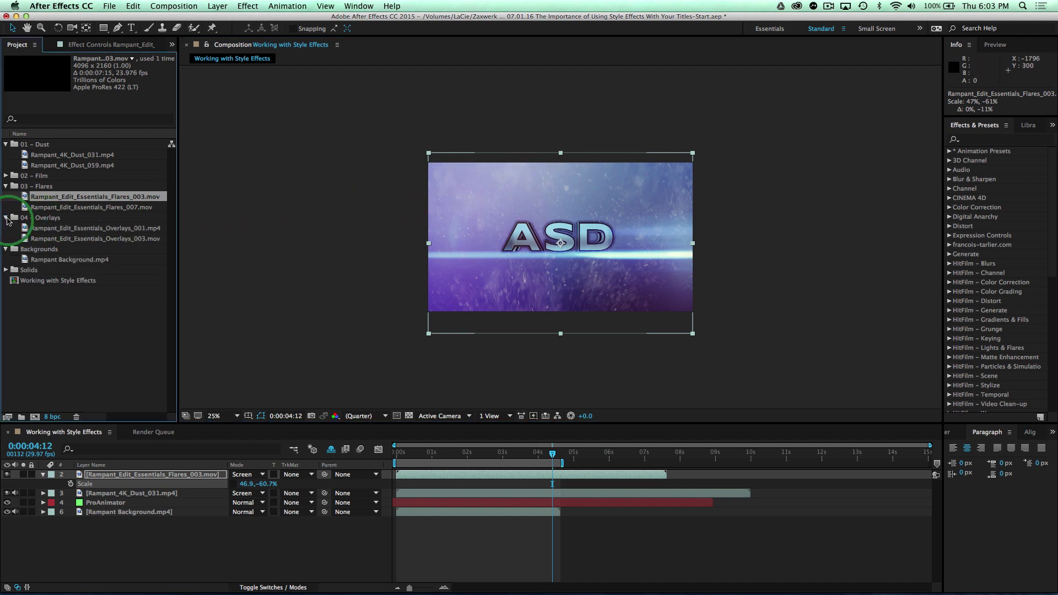
{"action": "left_click_drag", "start_coordinate": [42, 238], "coordinate": [93, 477]}
{"action": "left_click", "coordinate": [217, 7]}
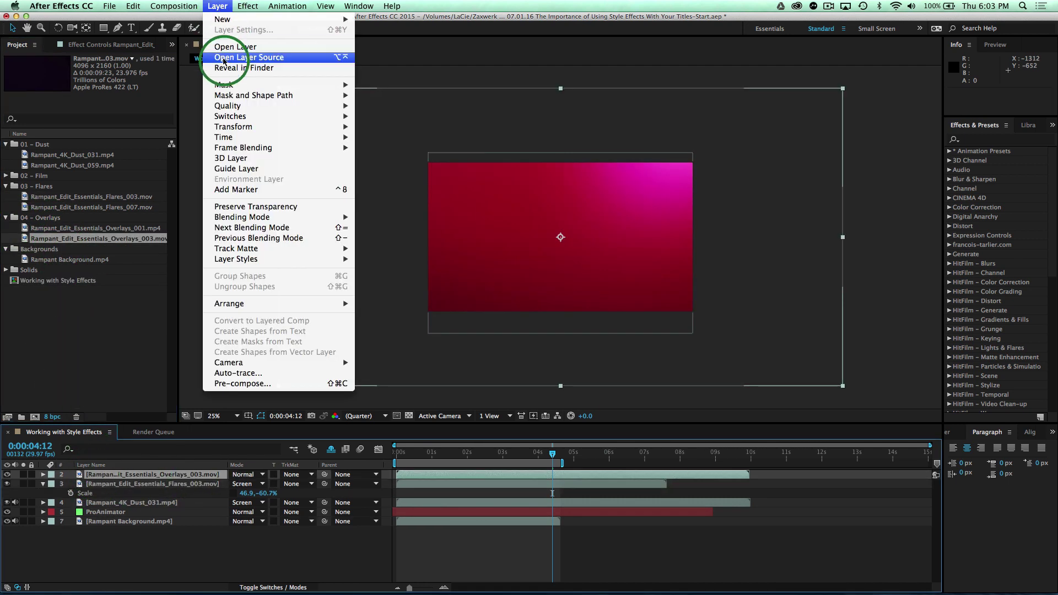
{"action": "mouse_move", "coordinate": [234, 127]}
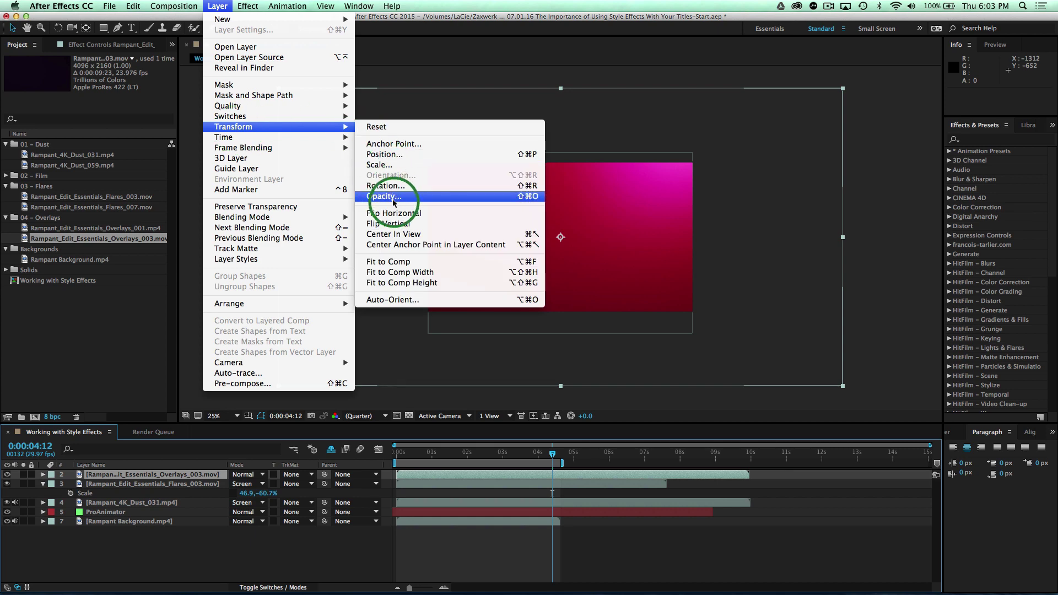
{"action": "left_click", "coordinate": [390, 261]}
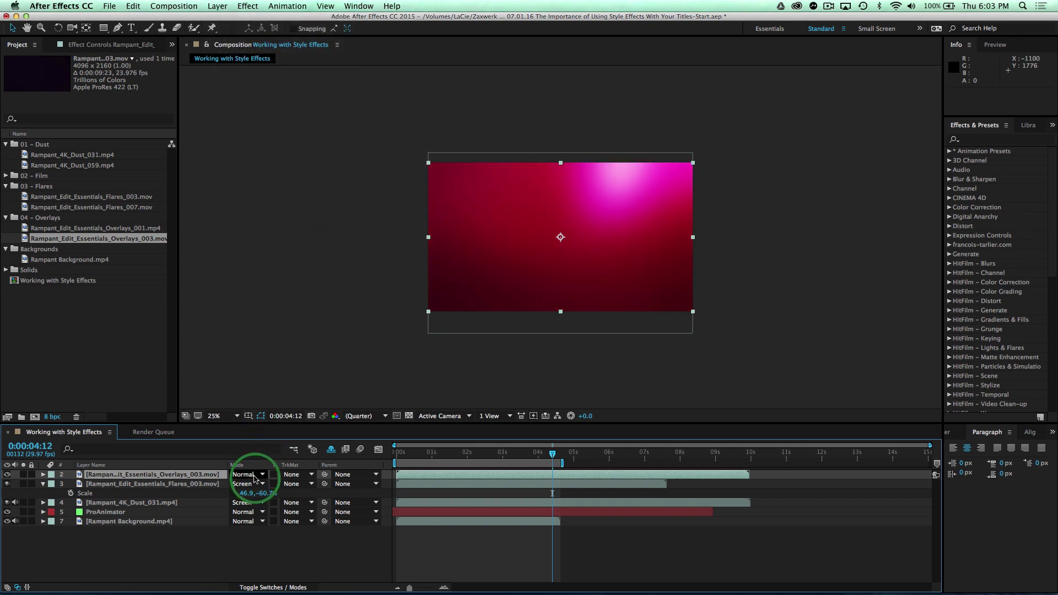
Step: Set the Overlays_003 layer's blending mode to Screen and preview the animation
{"action": "left_click", "coordinate": [247, 475]}
{"action": "left_click", "coordinate": [254, 276]}
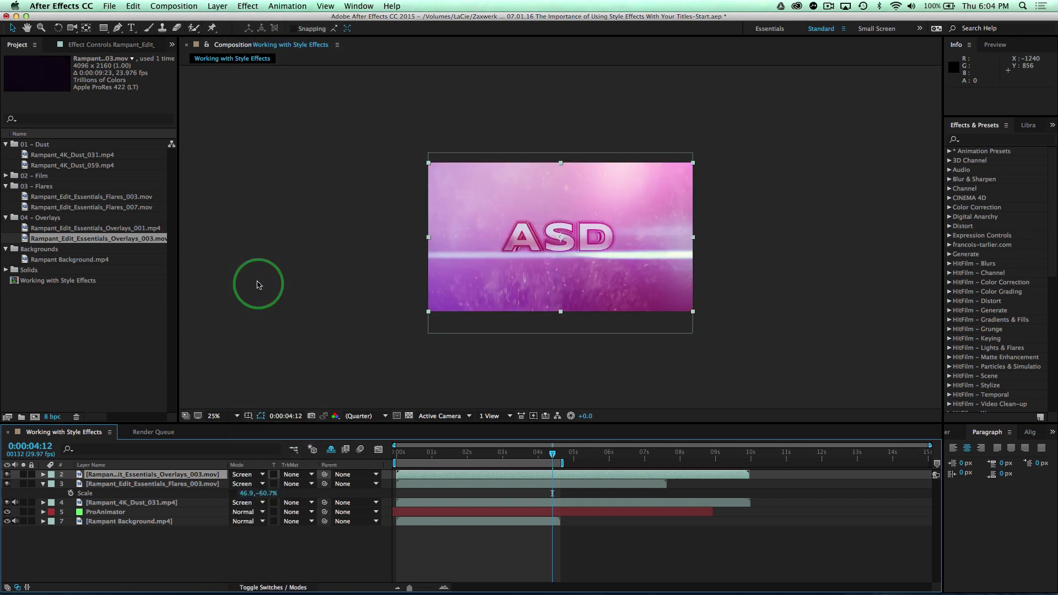
{"action": "key", "text": "space"}
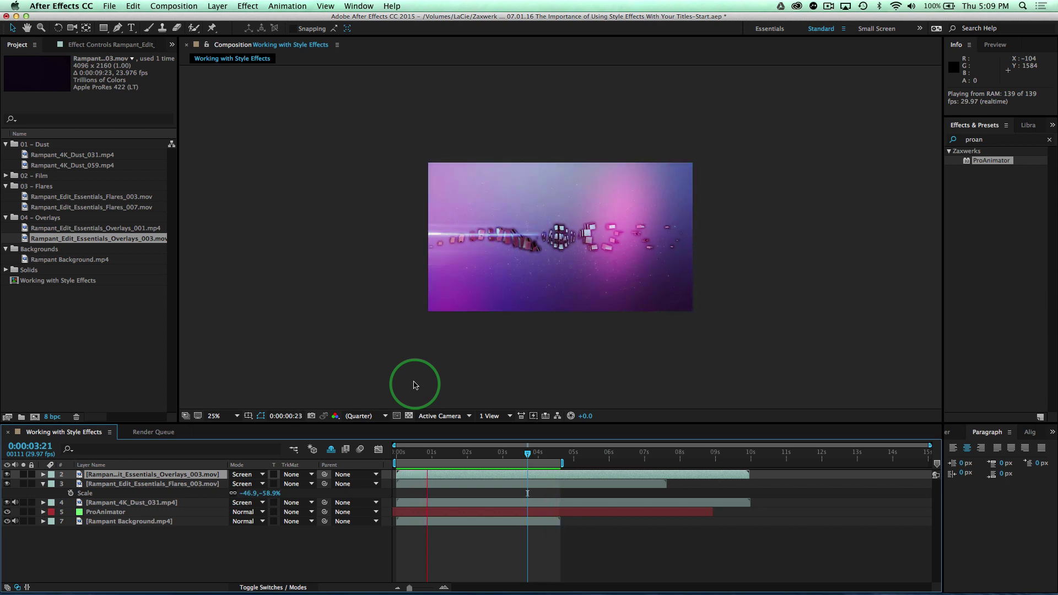
Step: Replace the Overlays_003 layer with Rampant_Edit_Essentials_Overlays_001.mp4 above the flare layer and set its blending mode to Screen
{"action": "left_click", "coordinate": [168, 475]}
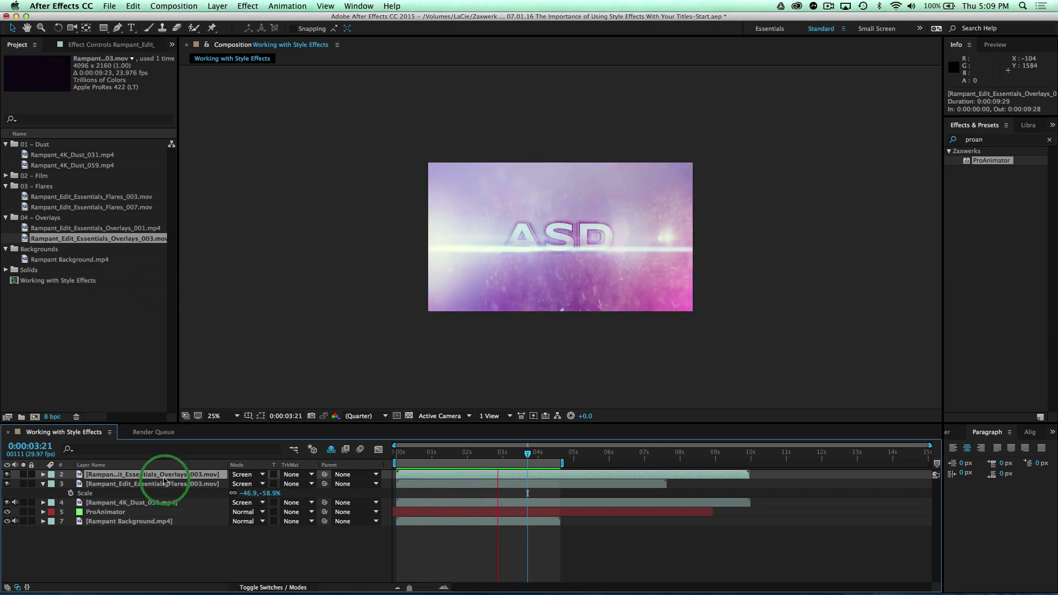
{"action": "key", "text": "Delete"}
{"action": "left_click", "coordinate": [130, 227]}
{"action": "key", "text": "space"}
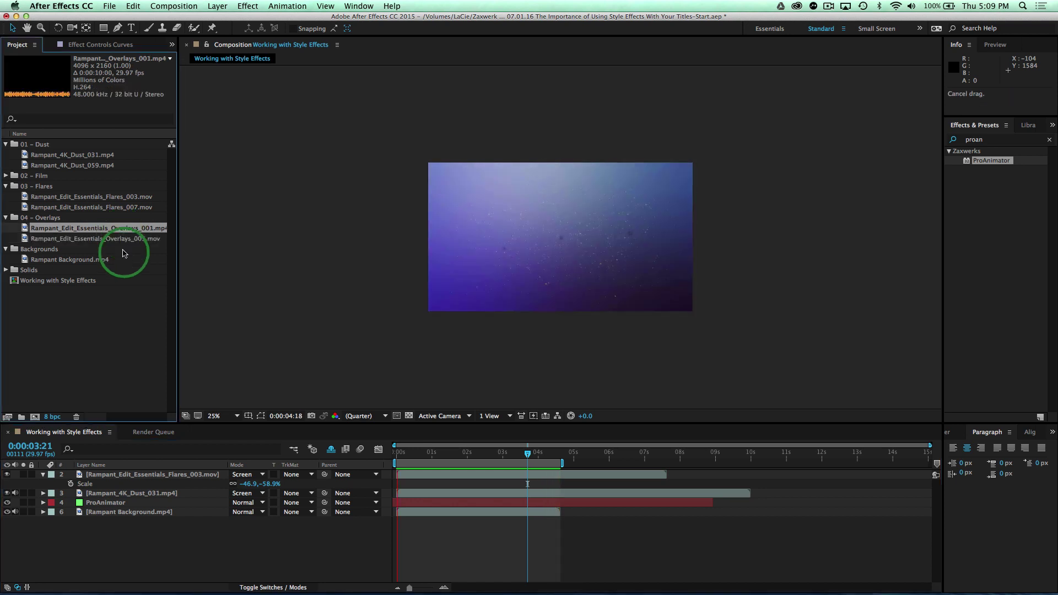
{"action": "left_click_drag", "start_coordinate": [133, 449], "coordinate": [137, 478]}
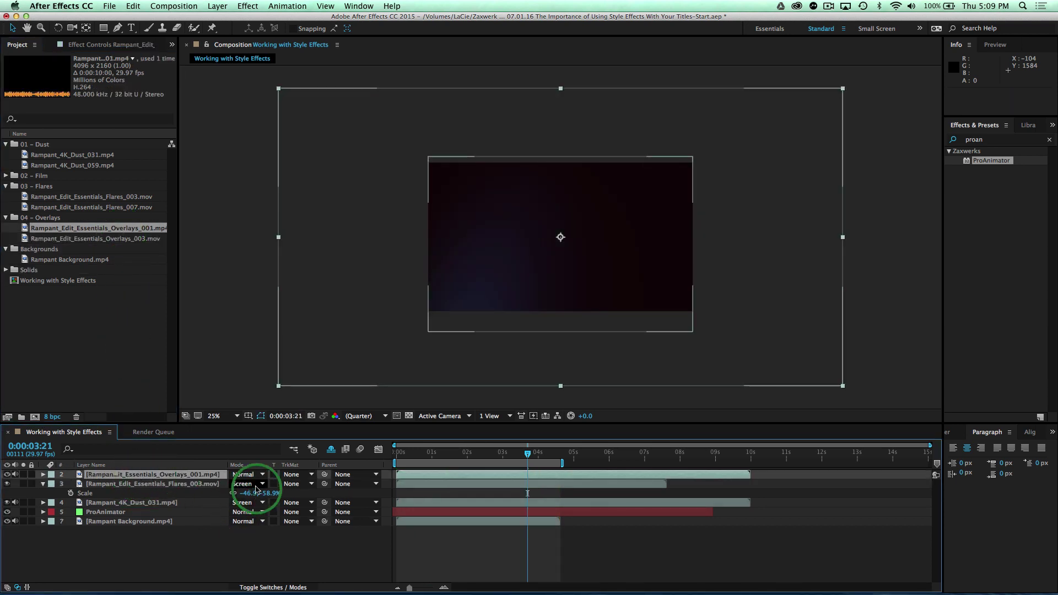
{"action": "left_click", "coordinate": [293, 475]}
{"action": "left_click", "coordinate": [256, 480]}
{"action": "left_click", "coordinate": [257, 477]}
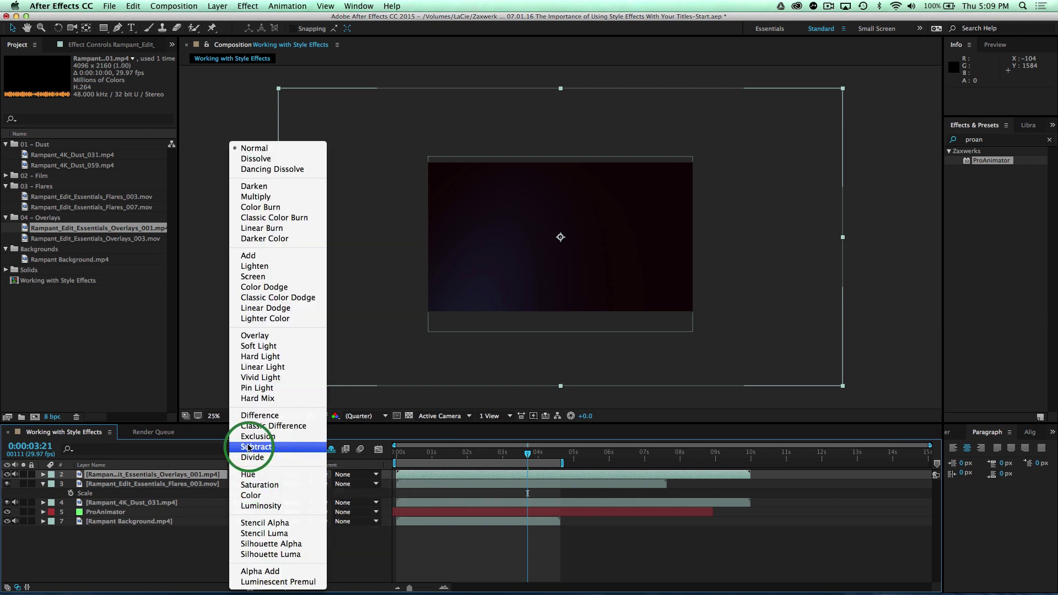
{"action": "left_click", "coordinate": [255, 279]}
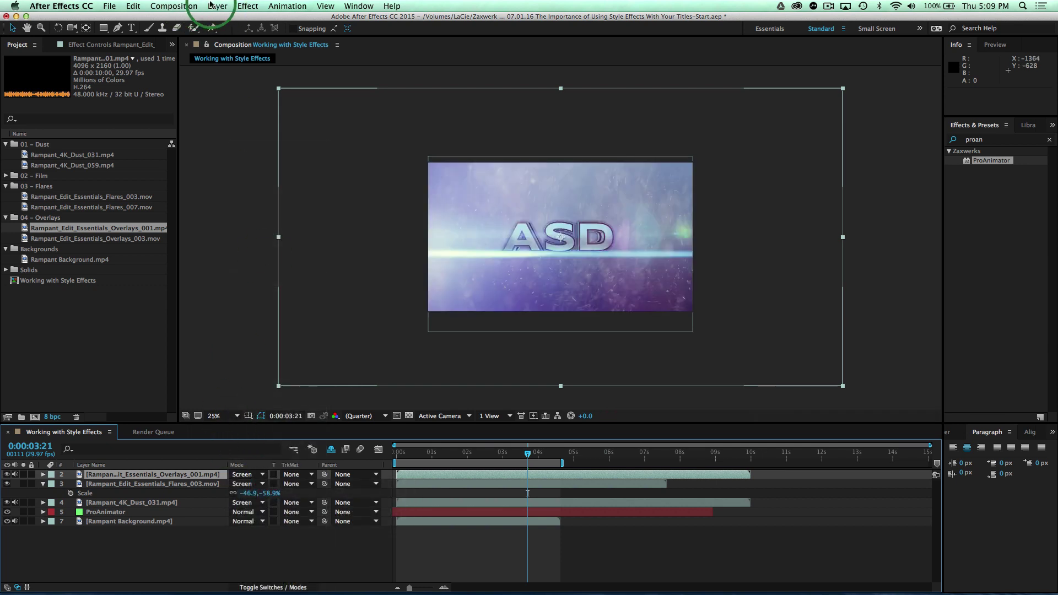
Step: Scale the Overlays_001 layer to the composition with Fit to Comp
{"action": "left_click", "coordinate": [218, 6]}
{"action": "mouse_move", "coordinate": [234, 127]}
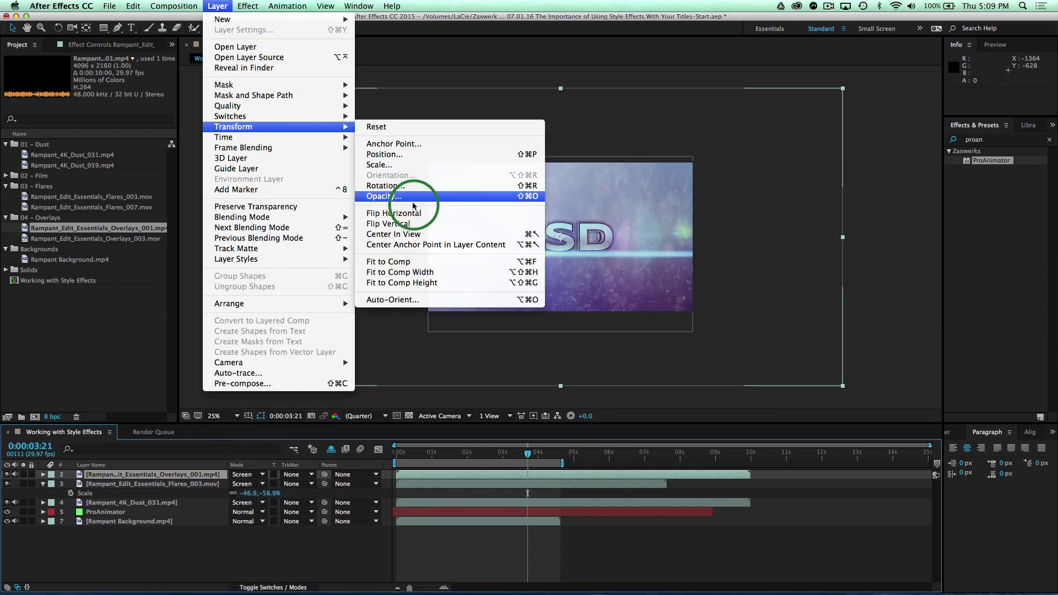
{"action": "left_click", "coordinate": [402, 267]}
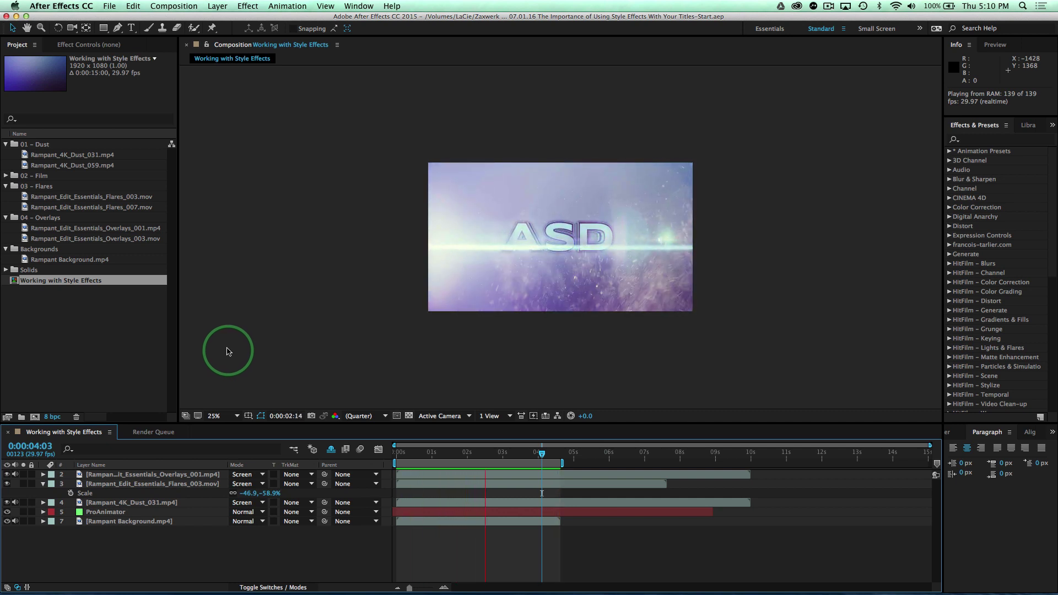
Step: Add Rampant_Edit_Essentials_Film_020.mov from the 02 - Film folder between the overlay and flare layers and set its blending mode to Multiply
{"action": "left_click", "coordinate": [5, 176]}
{"action": "left_click_drag", "start_coordinate": [71, 187], "coordinate": [132, 480]}
{"action": "left_click", "coordinate": [245, 484]}
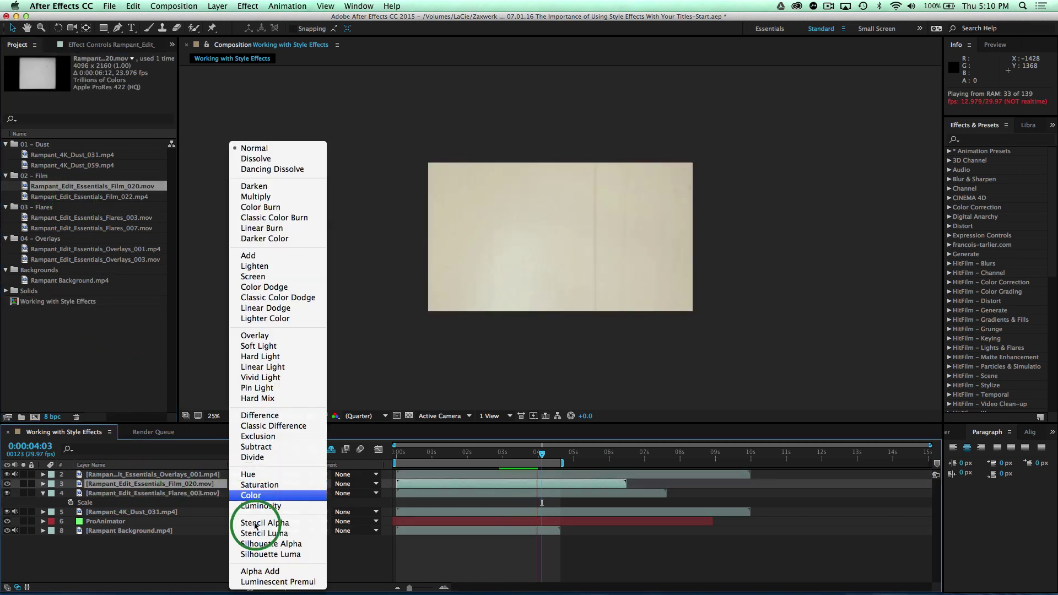
{"action": "left_click", "coordinate": [255, 197]}
Step: Scale the Film_020 layer to the composition with Fit to Comp
{"action": "left_click", "coordinate": [218, 6]}
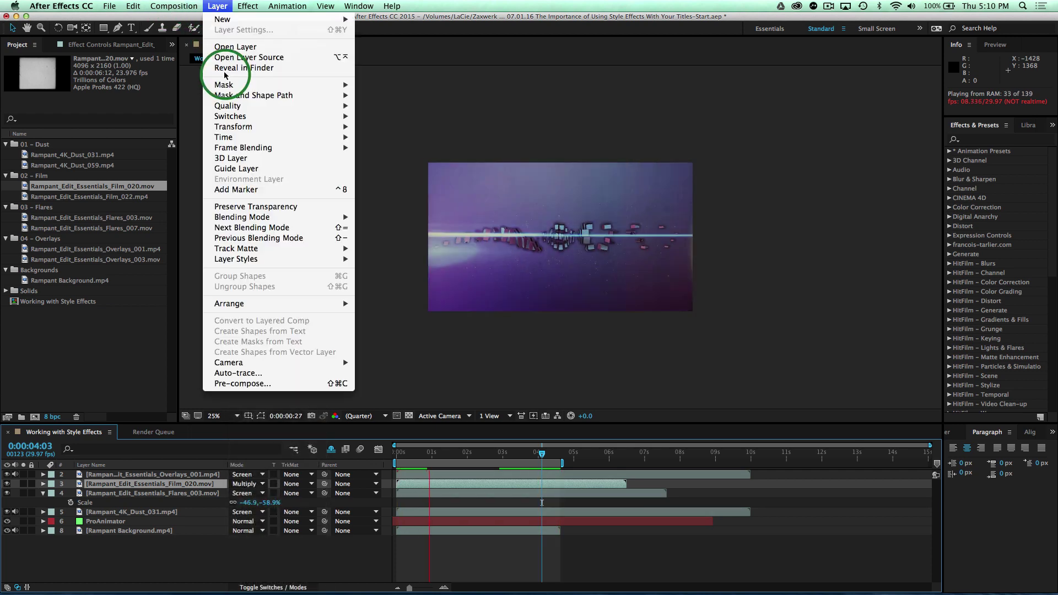
{"action": "mouse_move", "coordinate": [234, 127]}
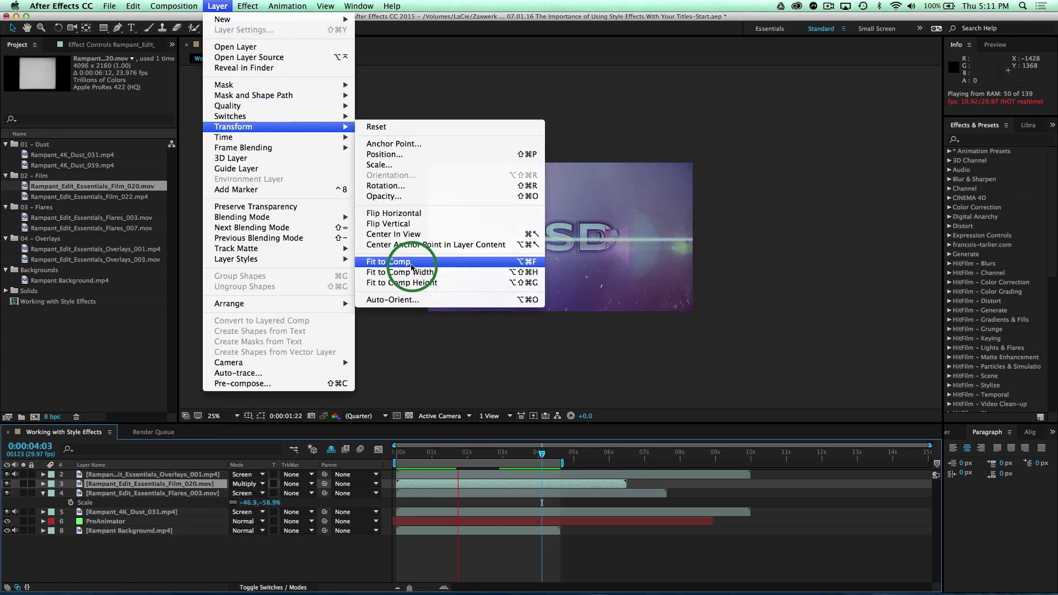
{"action": "left_click", "coordinate": [411, 267]}
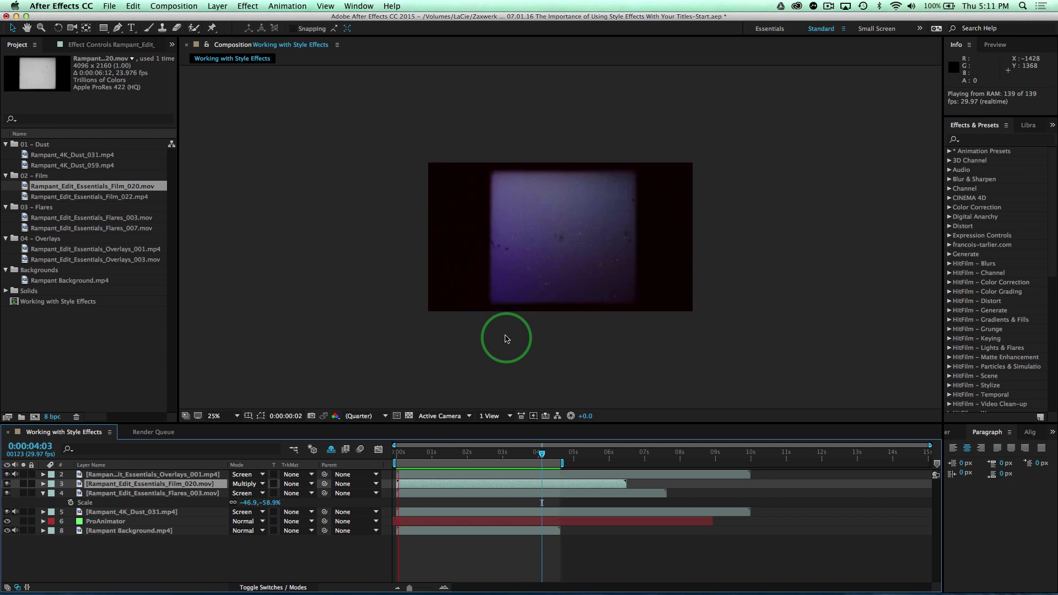
Step: Delete the Film_020 layer and add Rampant_Edit_Essentials_Film_022.mp4 above the overlay layer with the Multiply blending mode
{"action": "left_click", "coordinate": [209, 482]}
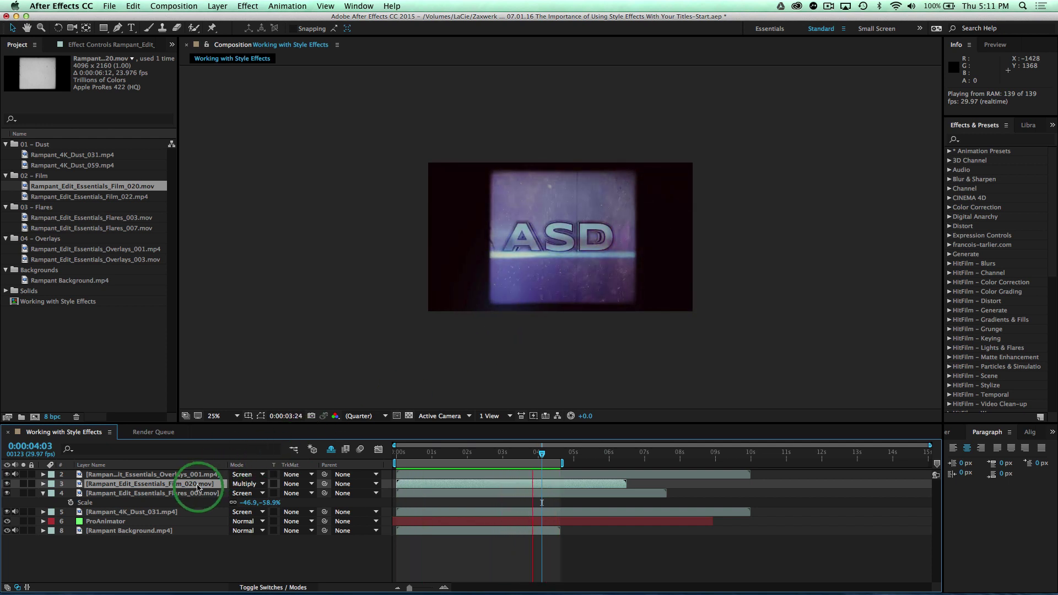
{"action": "key", "text": "Delete"}
{"action": "left_click_drag", "start_coordinate": [92, 197], "coordinate": [149, 475]}
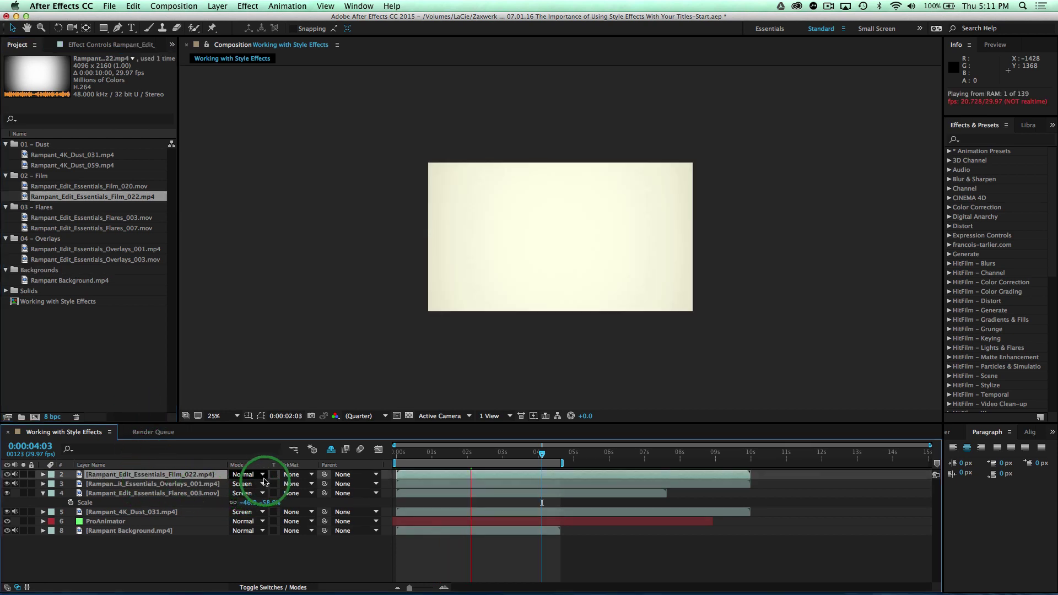
{"action": "left_click", "coordinate": [246, 475]}
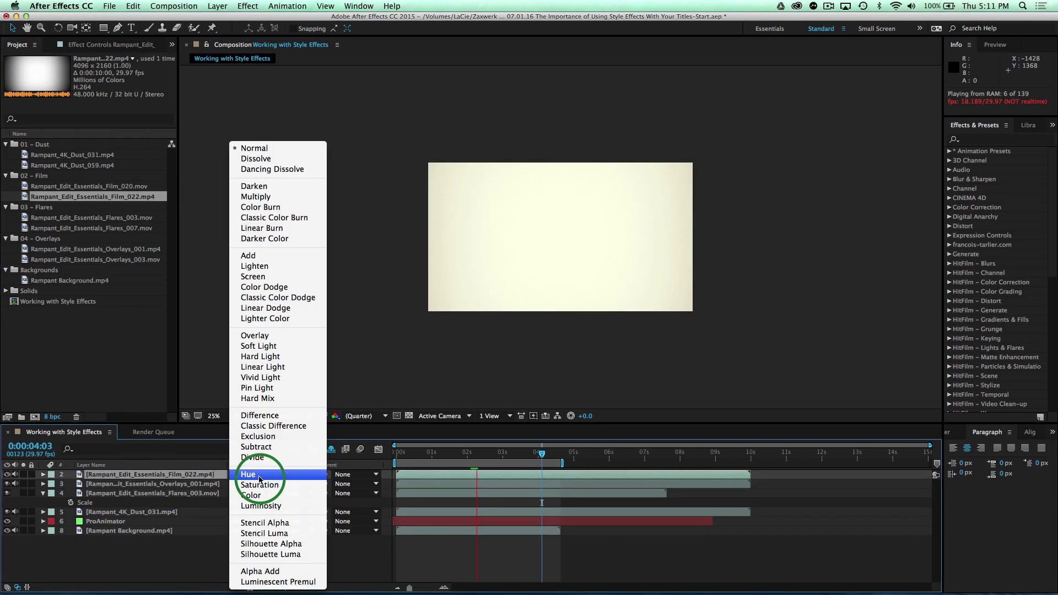
{"action": "left_click", "coordinate": [252, 197]}
Step: Scale the Film_022 layer with Fit to Comp and set its opacity to 50%
{"action": "left_click", "coordinate": [217, 6]}
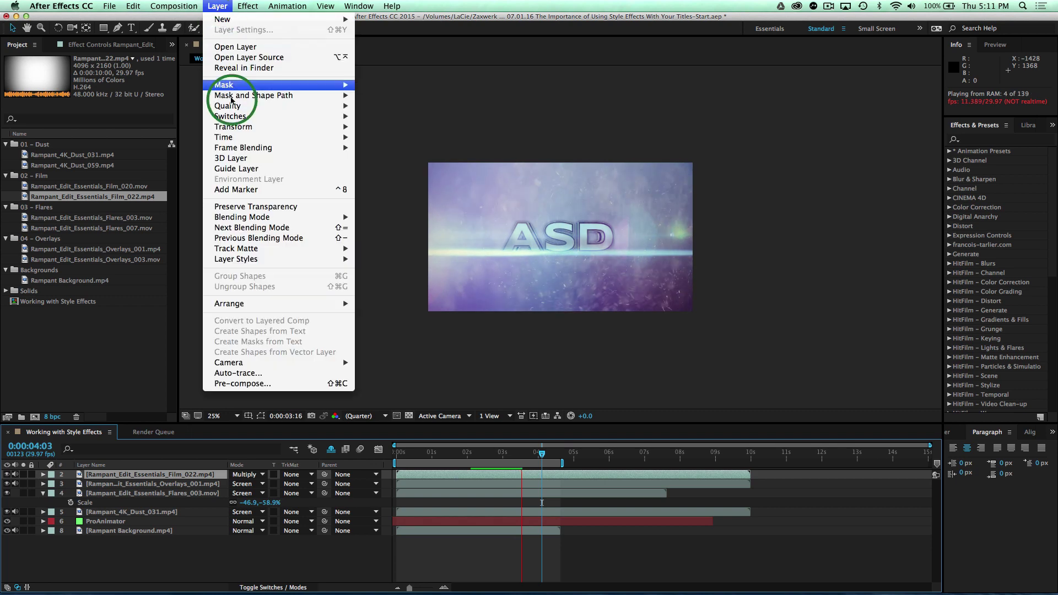
{"action": "mouse_move", "coordinate": [237, 139]}
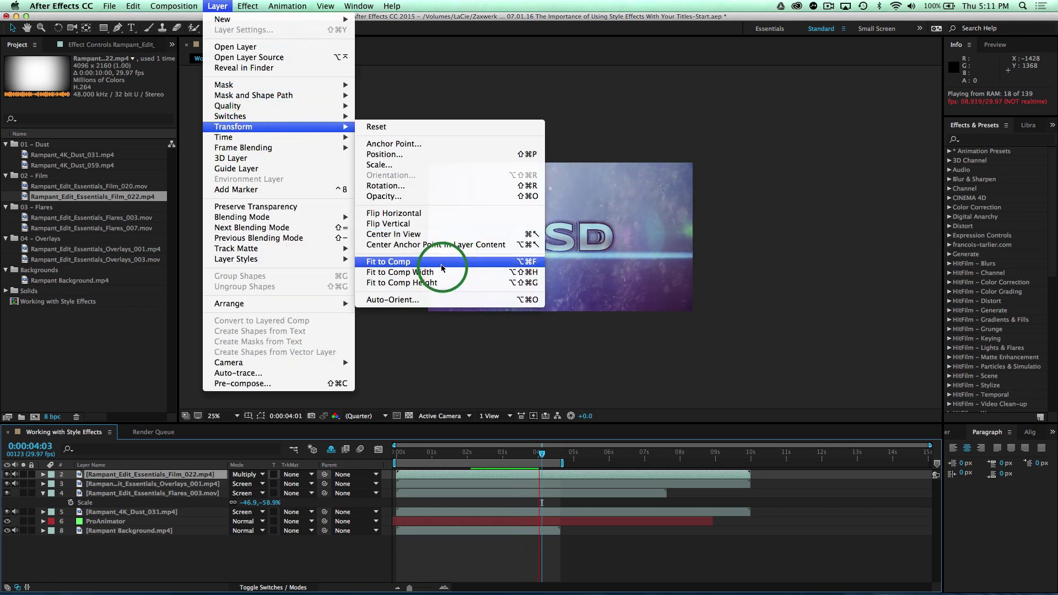
{"action": "left_click", "coordinate": [434, 267]}
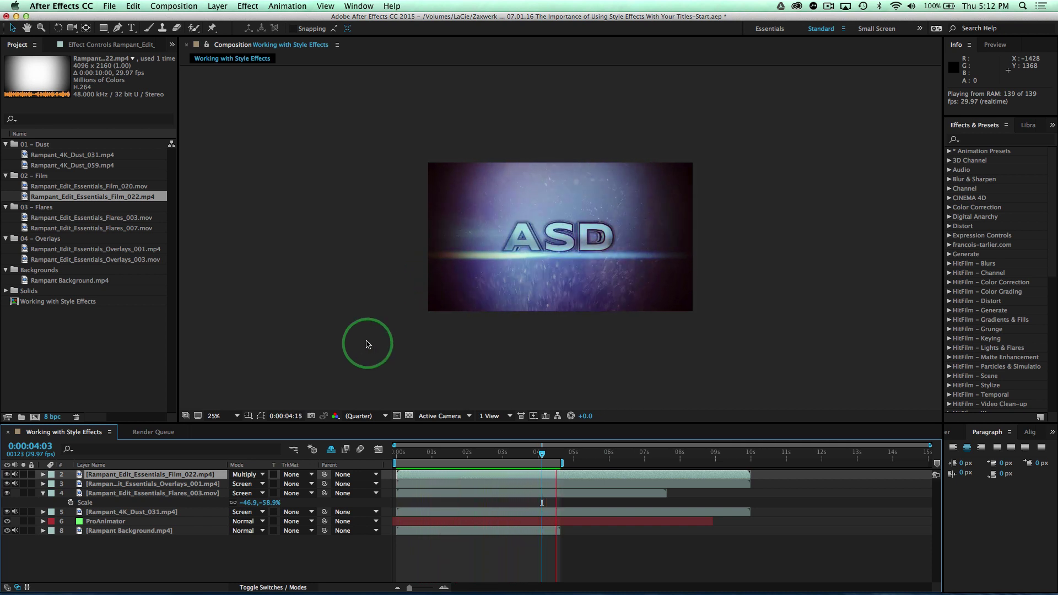
{"action": "key", "text": "t"}
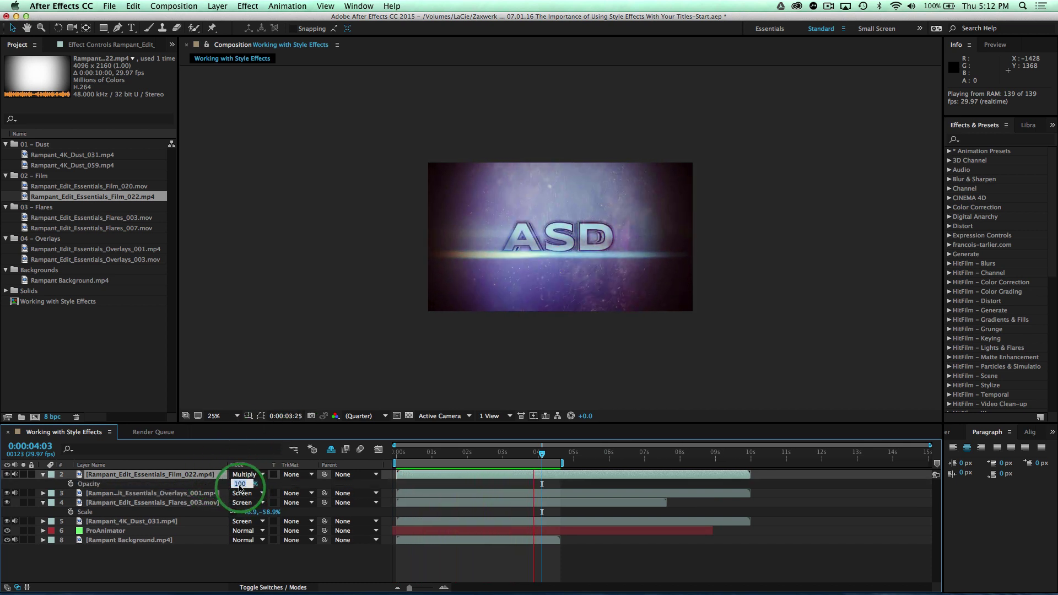
{"action": "key", "text": "Return"}
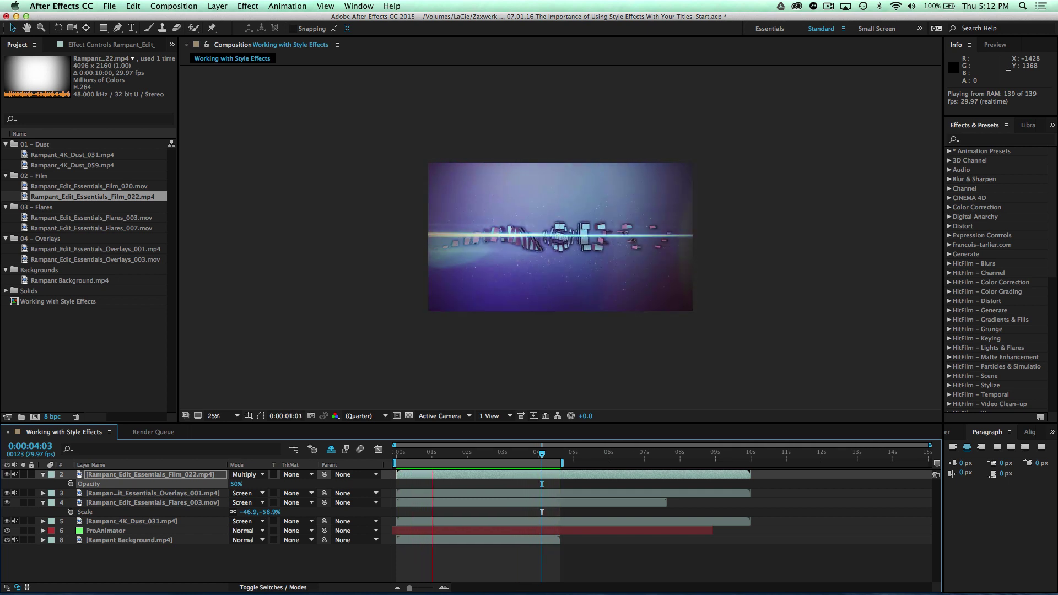
Step: Hide the dust, flare, overlay and film layers and show them again to compare the title with and without the style effects
{"action": "left_click_drag", "start_coordinate": [6, 524], "coordinate": [2, 455]}
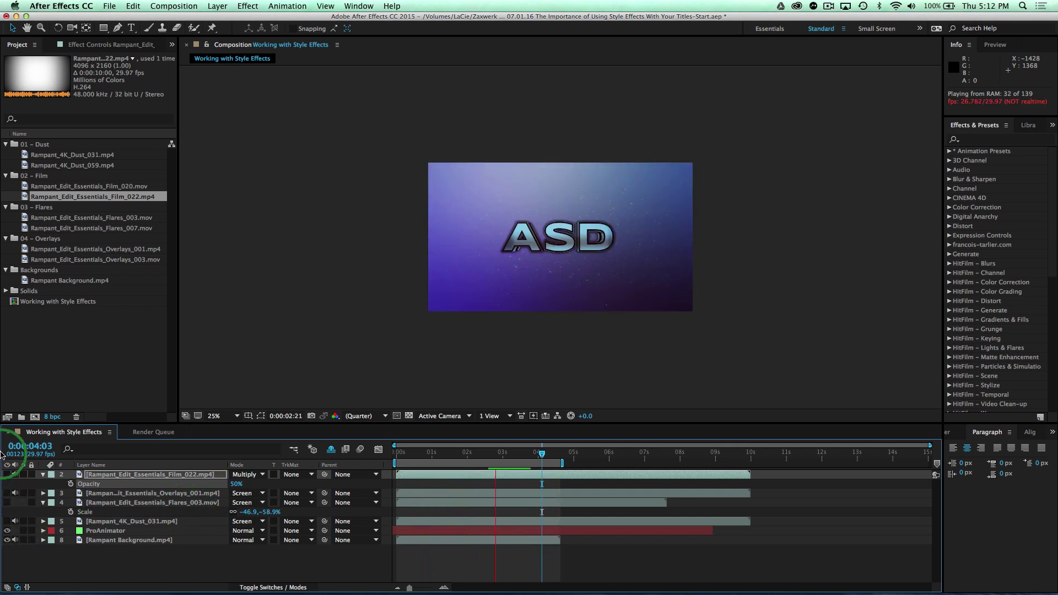
{"action": "left_click", "coordinate": [7, 522]}
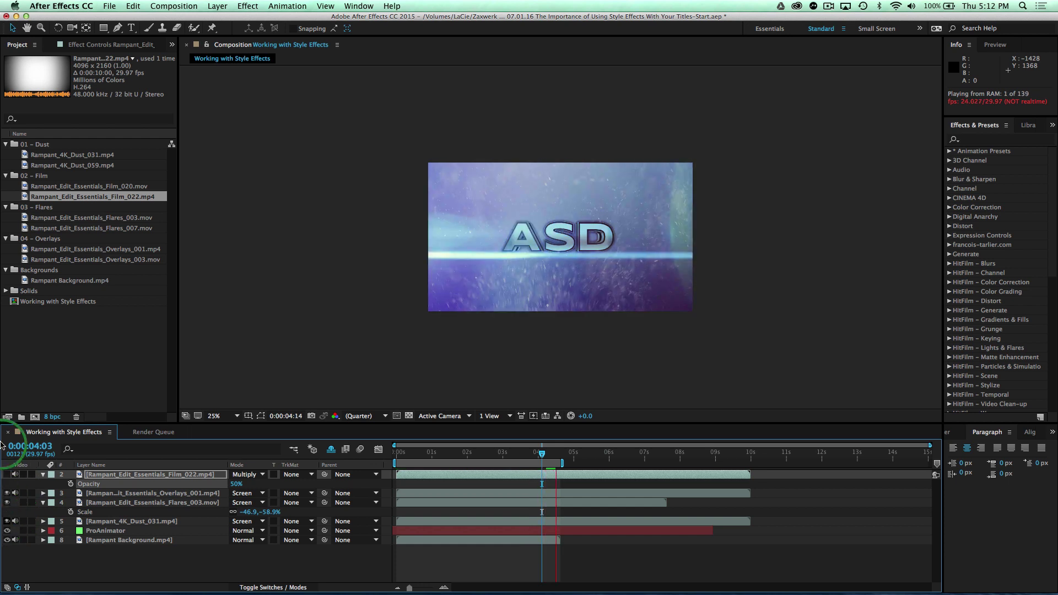
{"action": "left_click", "coordinate": [7, 494]}
{"action": "left_click", "coordinate": [6, 474]}
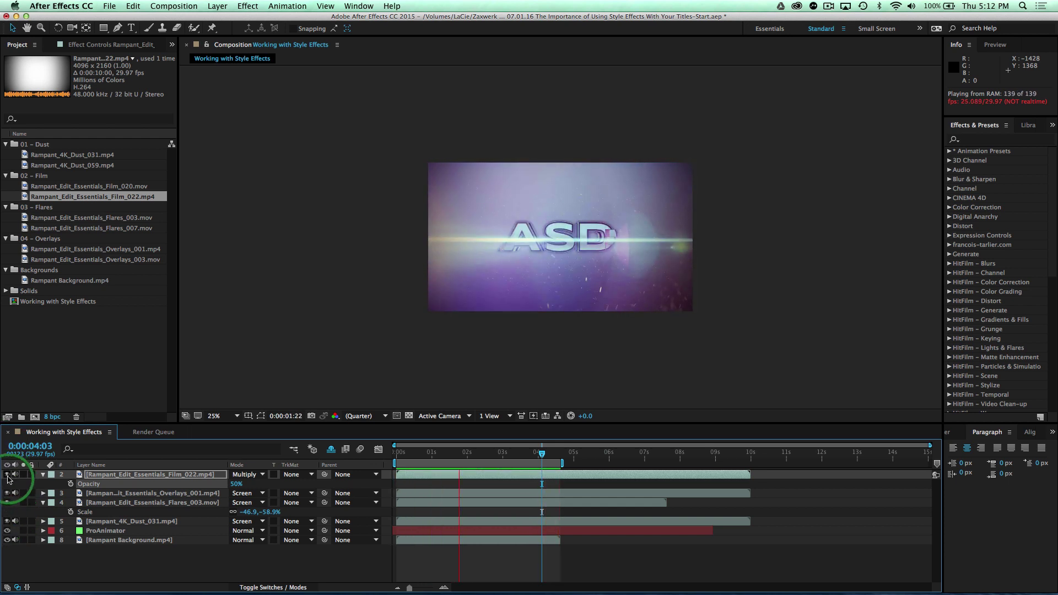